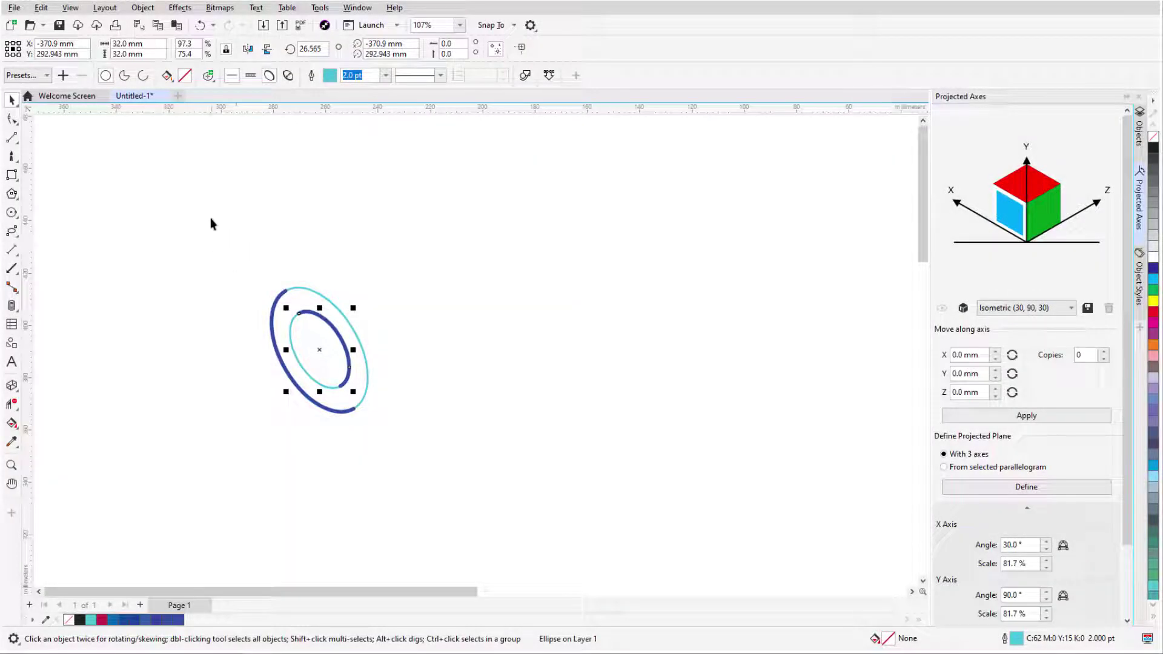
- Copy both concentric ellipses once, 80 mm along the Z axis, then select the copied outer ellipse
{"action": "left_click_drag", "start_coordinate": [210, 220], "coordinate": [390, 467]}
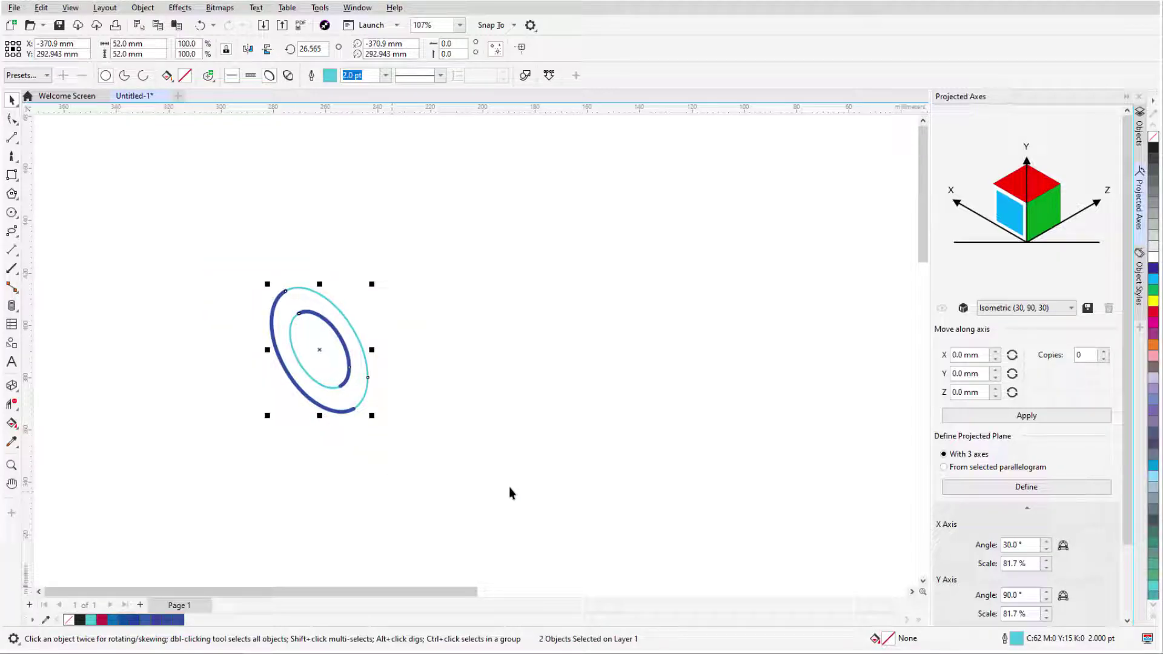
{"action": "left_click", "coordinate": [981, 392]}
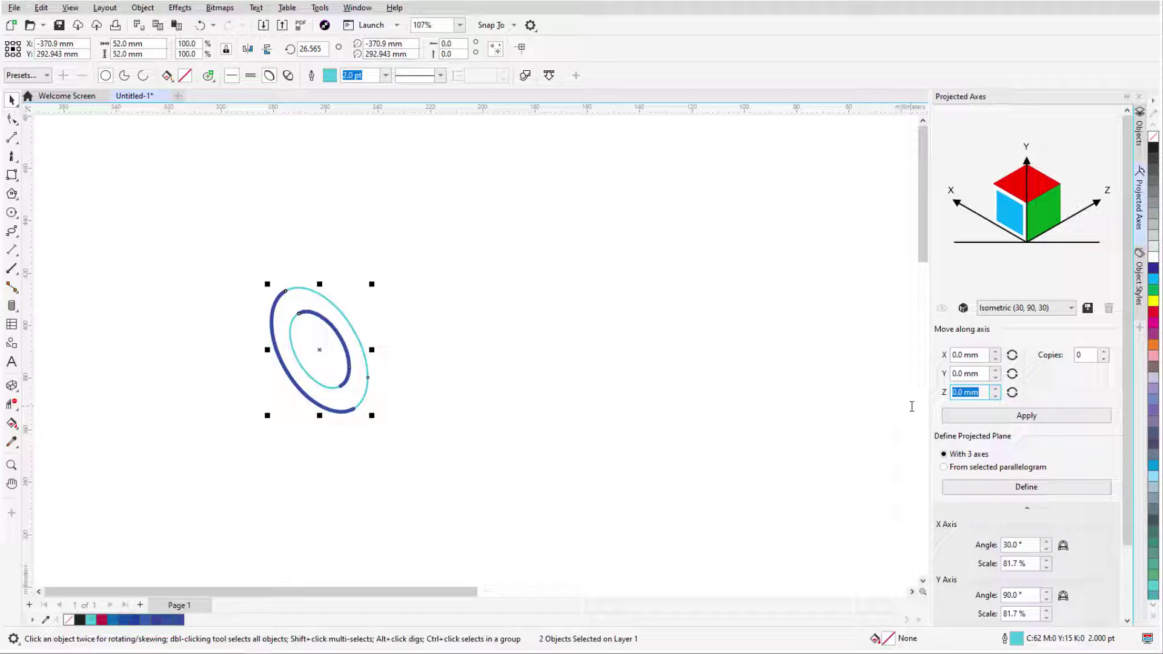
{"action": "type", "text": "80"}
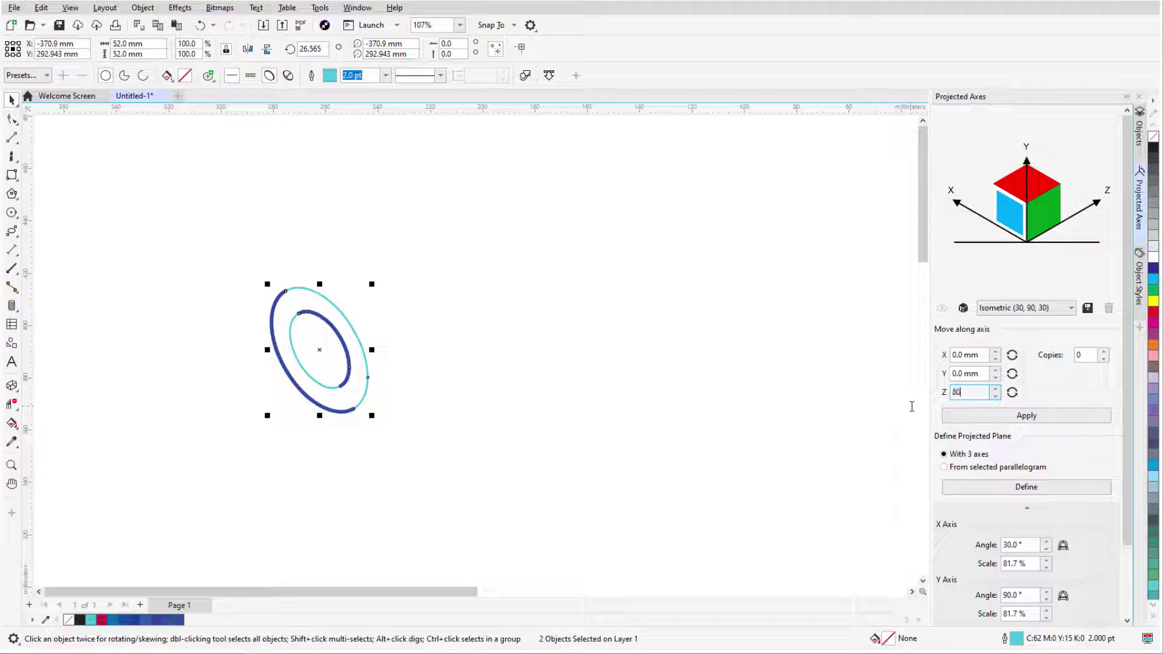
{"action": "left_click", "coordinate": [1105, 352]}
{"action": "left_click", "coordinate": [1045, 417]}
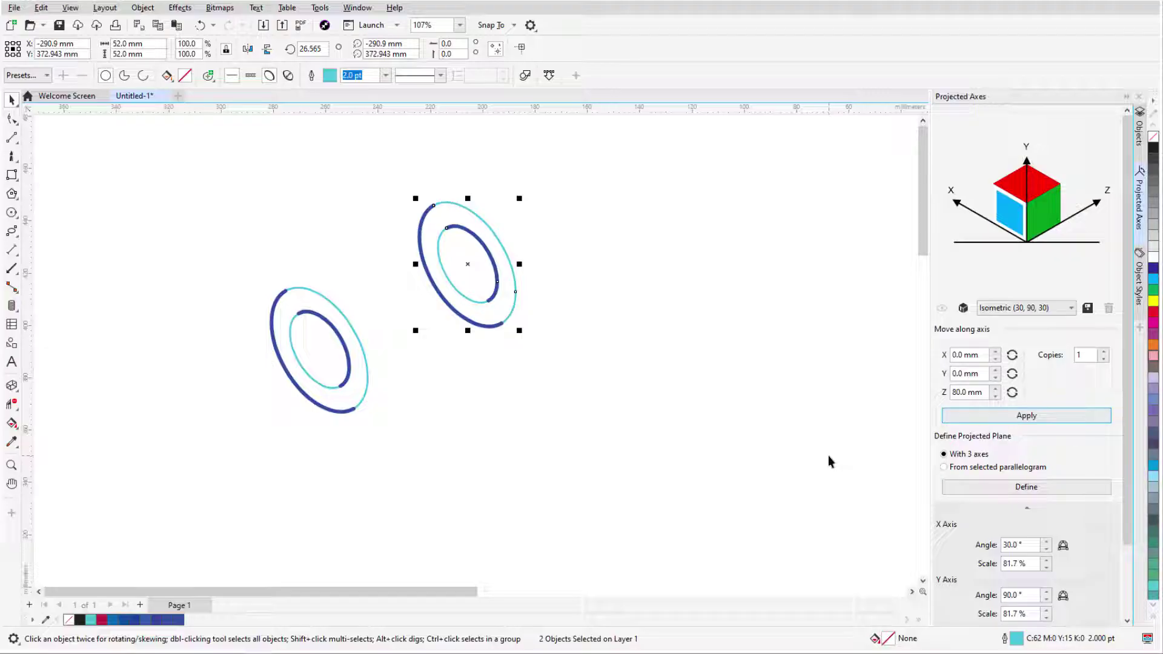
{"action": "left_click", "coordinate": [516, 301]}
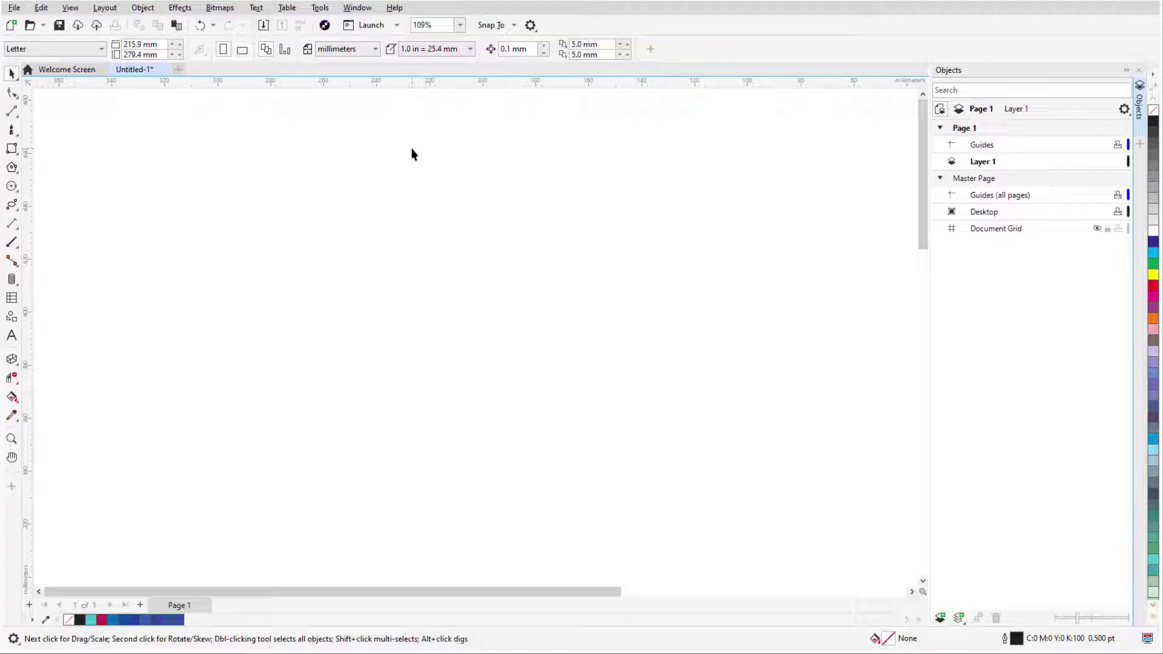
- Show the Projected Axes and Object Styles dockers and check the Thin Line style
{"action": "left_click", "coordinate": [357, 7]}
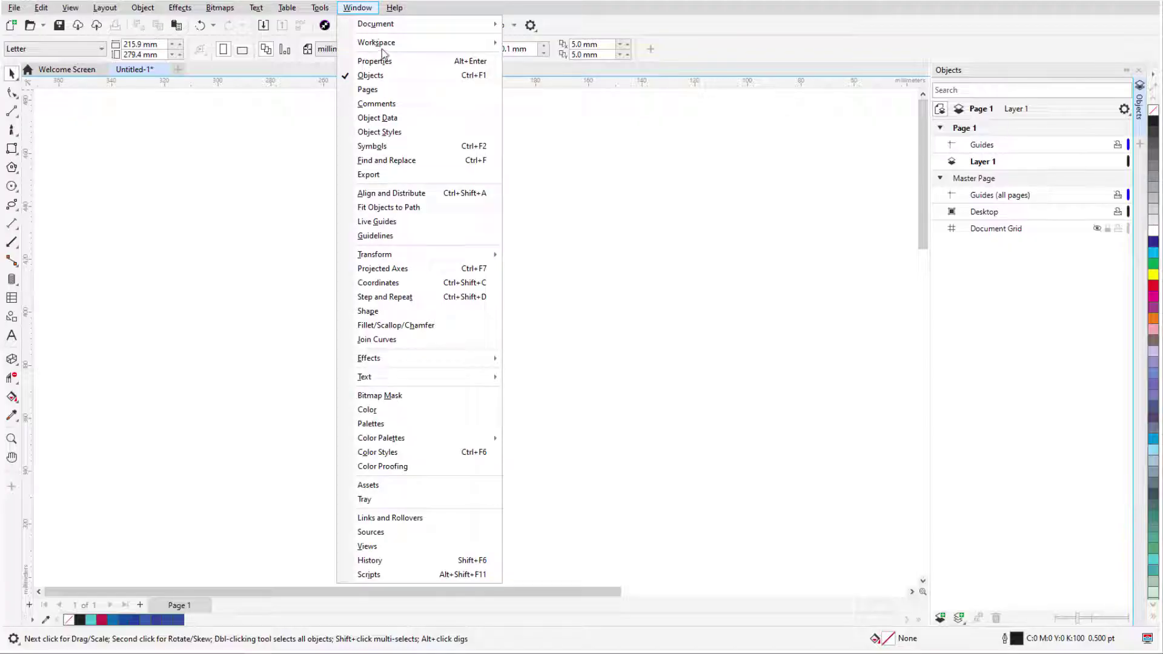
{"action": "left_click", "coordinate": [464, 270]}
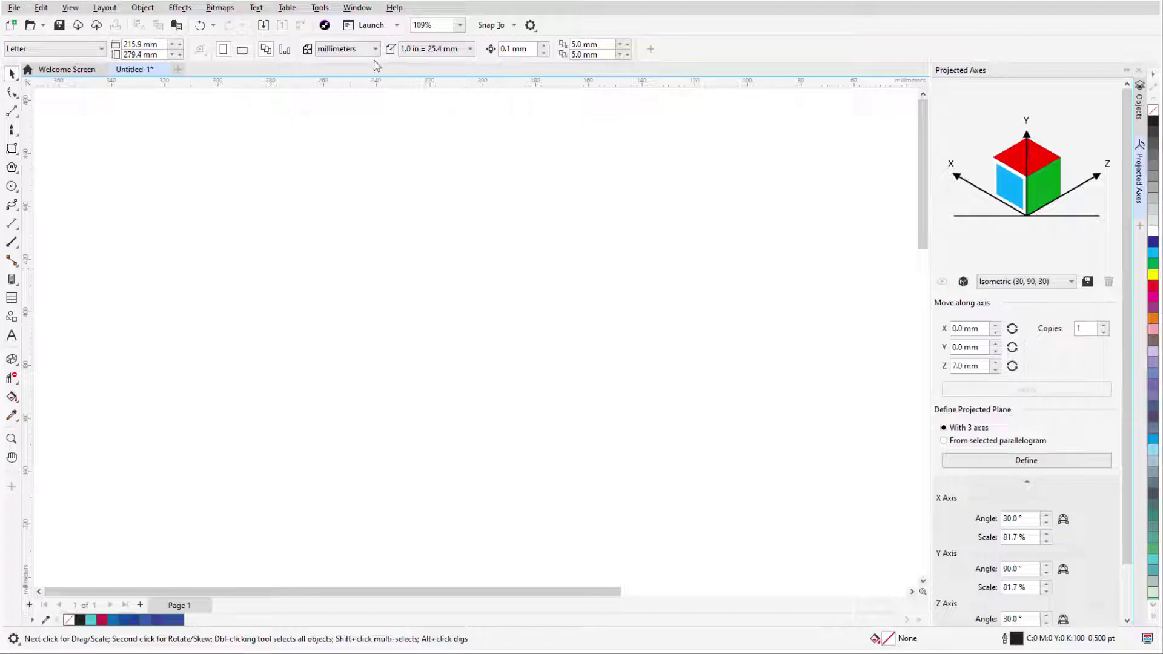
{"action": "left_click", "coordinate": [357, 7]}
{"action": "left_click", "coordinate": [424, 131]}
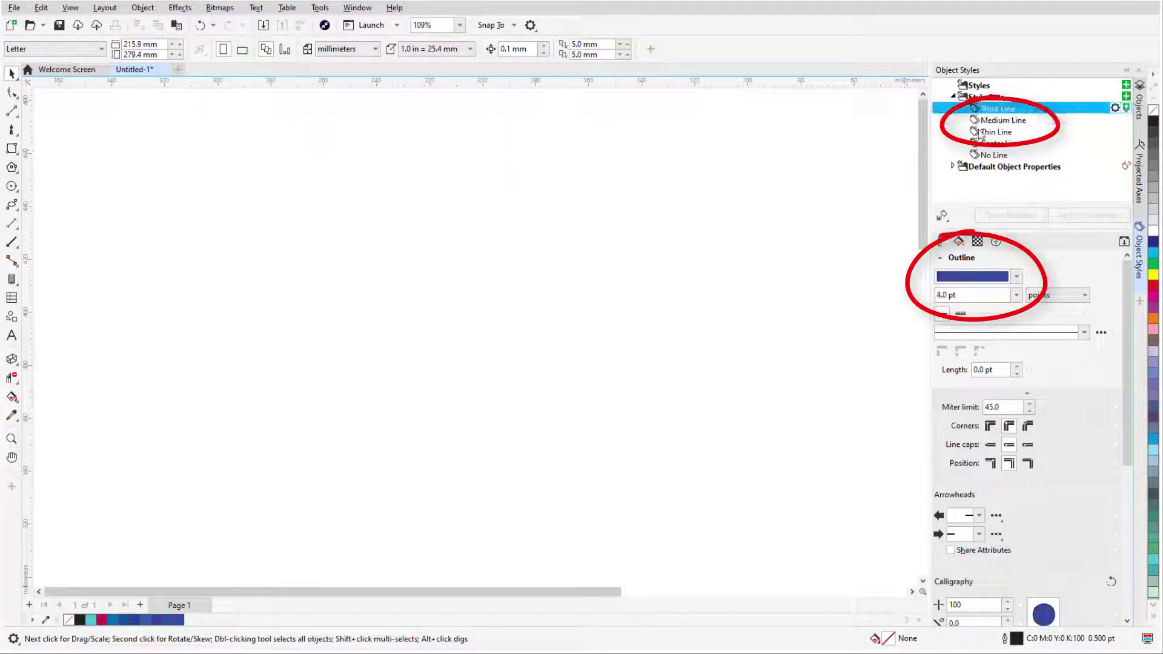
{"action": "left_click", "coordinate": [995, 132]}
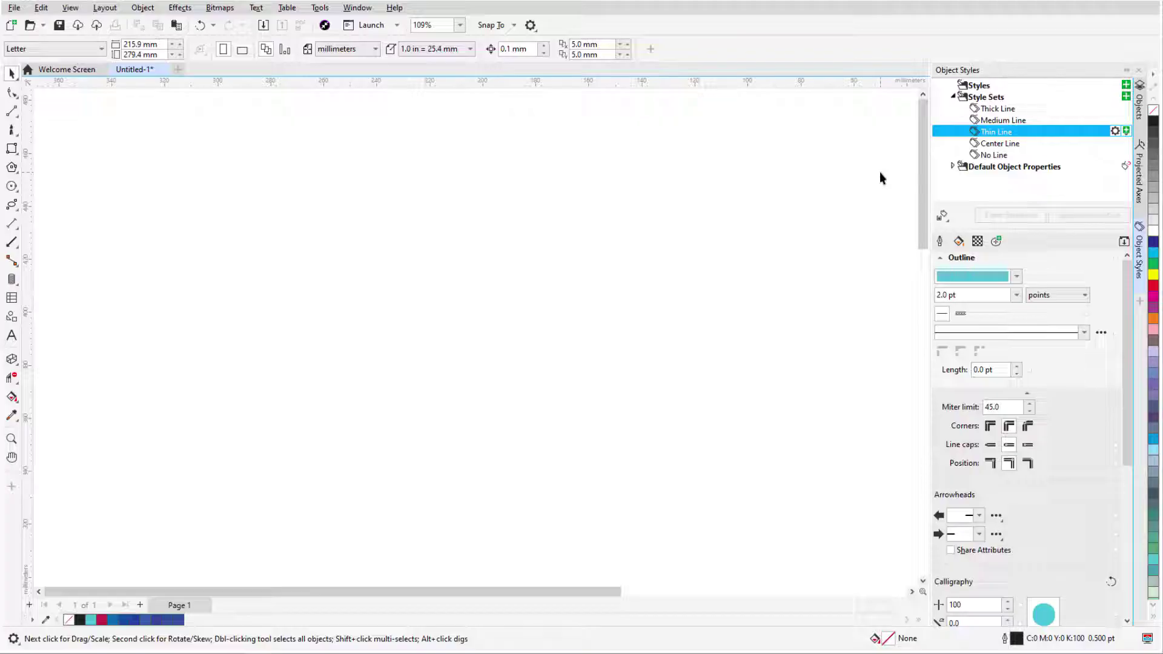
- Enable the Transform toolbar and return to the Projected Axes docker
{"action": "left_click", "coordinate": [530, 25]}
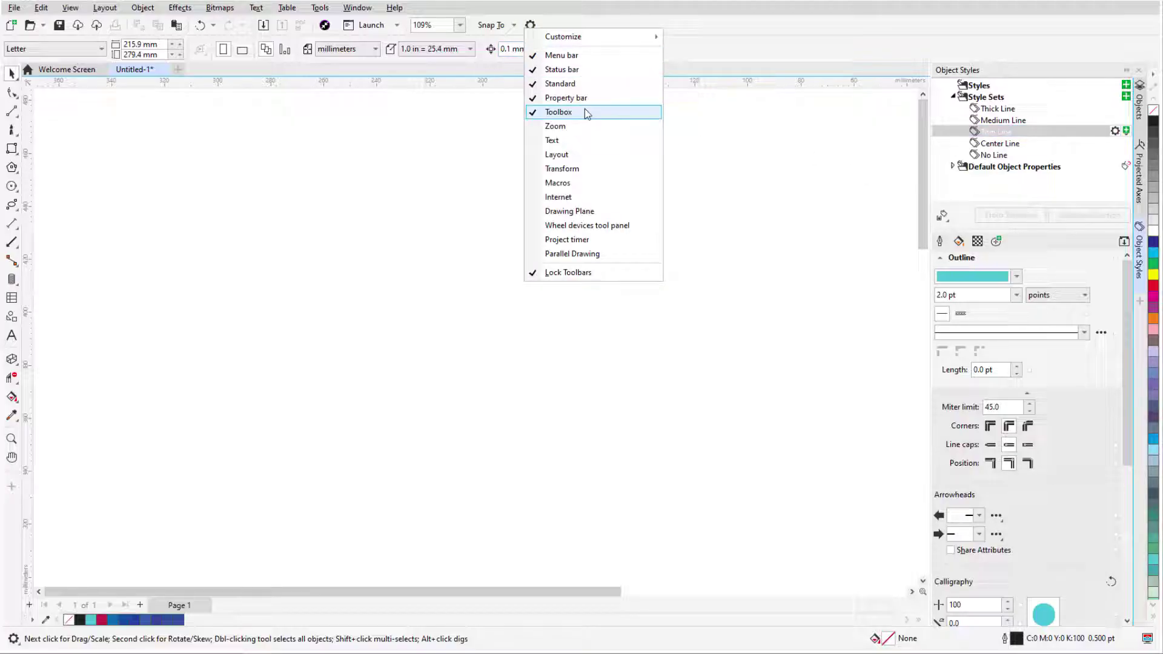
{"action": "left_click", "coordinate": [599, 168]}
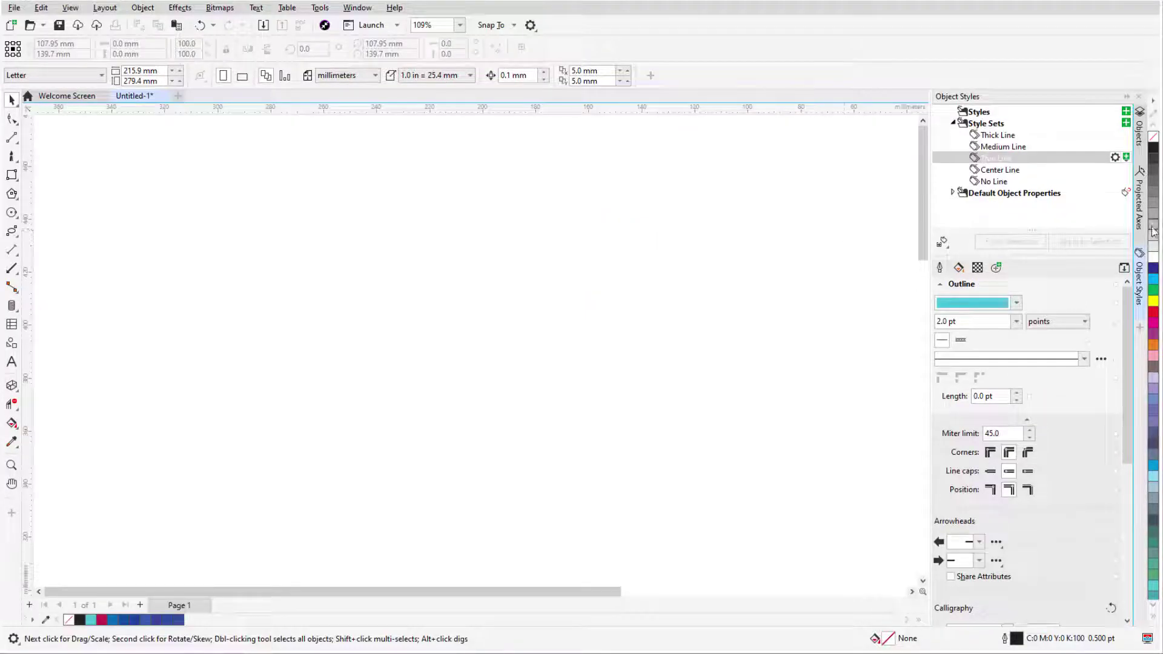
{"action": "left_click", "coordinate": [1139, 203]}
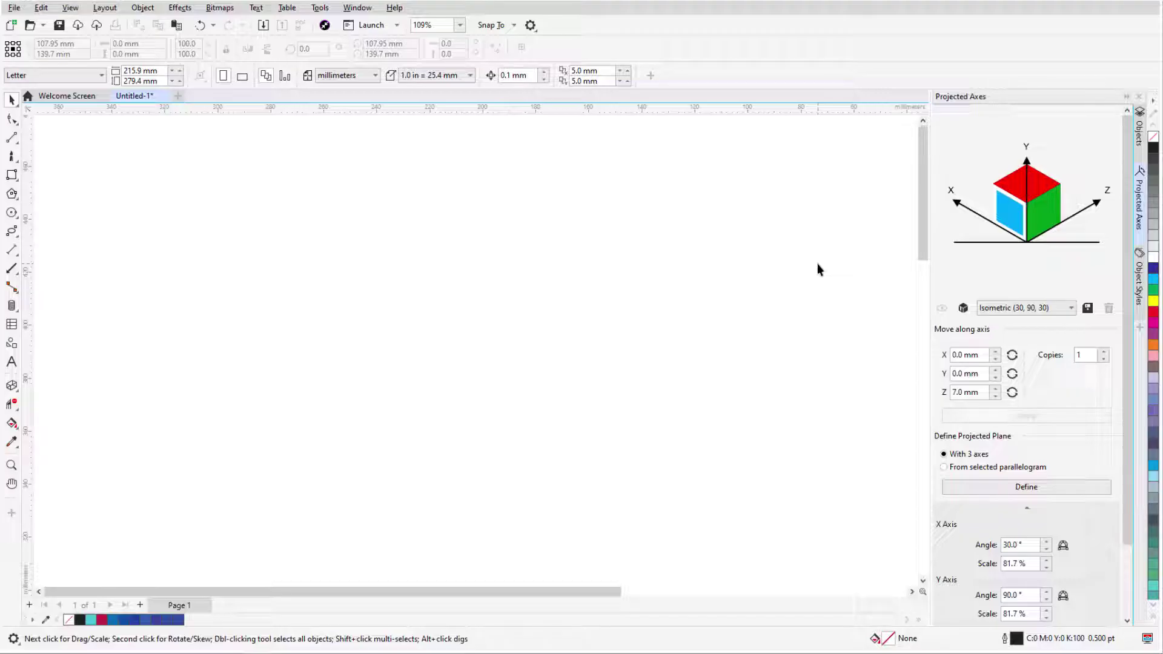
- Draw a centre-point isometric ellipse 52 mm wide with a thick-and-thin outline
{"action": "left_click", "coordinate": [15, 216]}
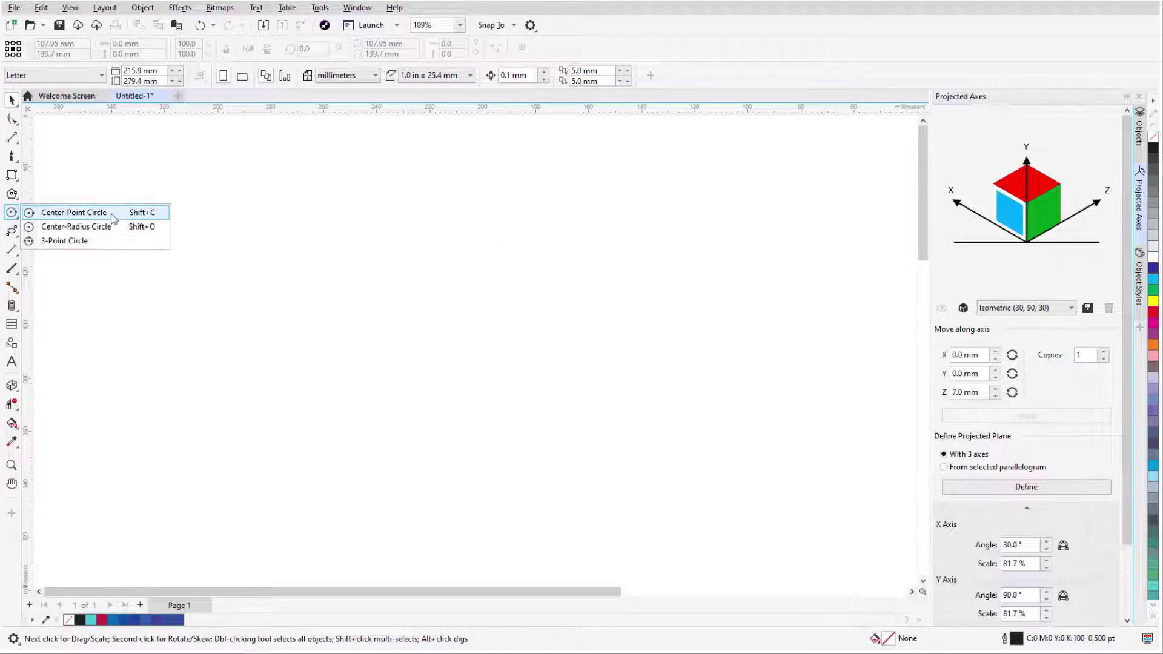
{"action": "left_click", "coordinate": [91, 211]}
{"action": "left_click_drag", "start_coordinate": [314, 371], "coordinate": [397, 417]}
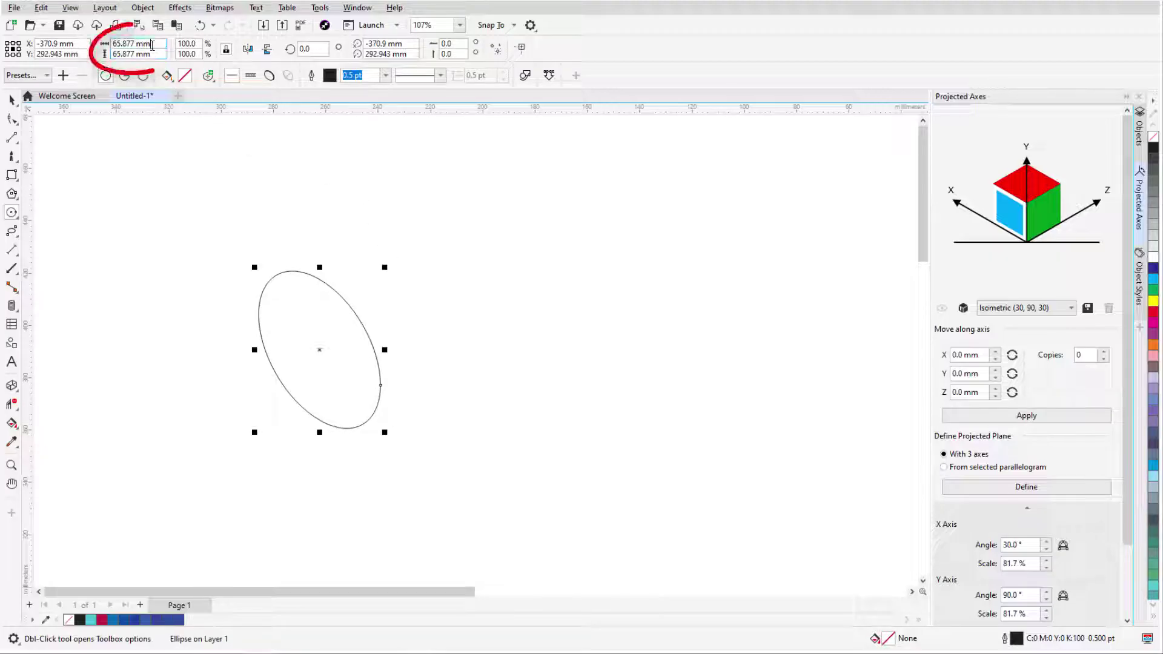
{"action": "type", "text": "52"}
{"action": "key", "text": "Return"}
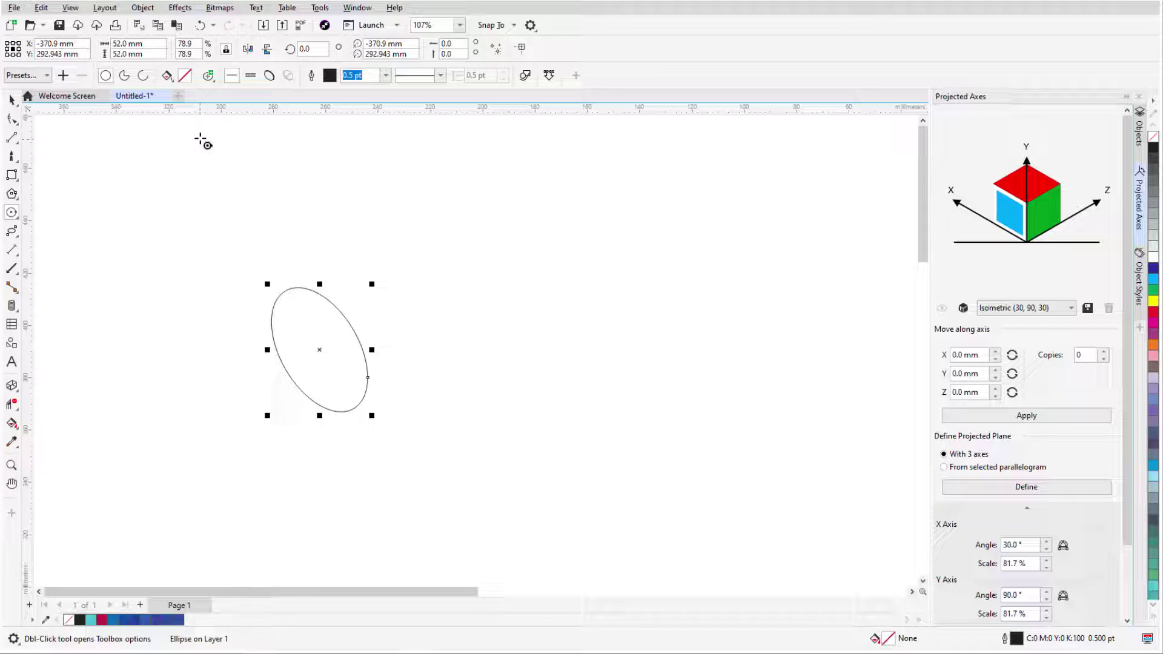
{"action": "left_click", "coordinate": [271, 77]}
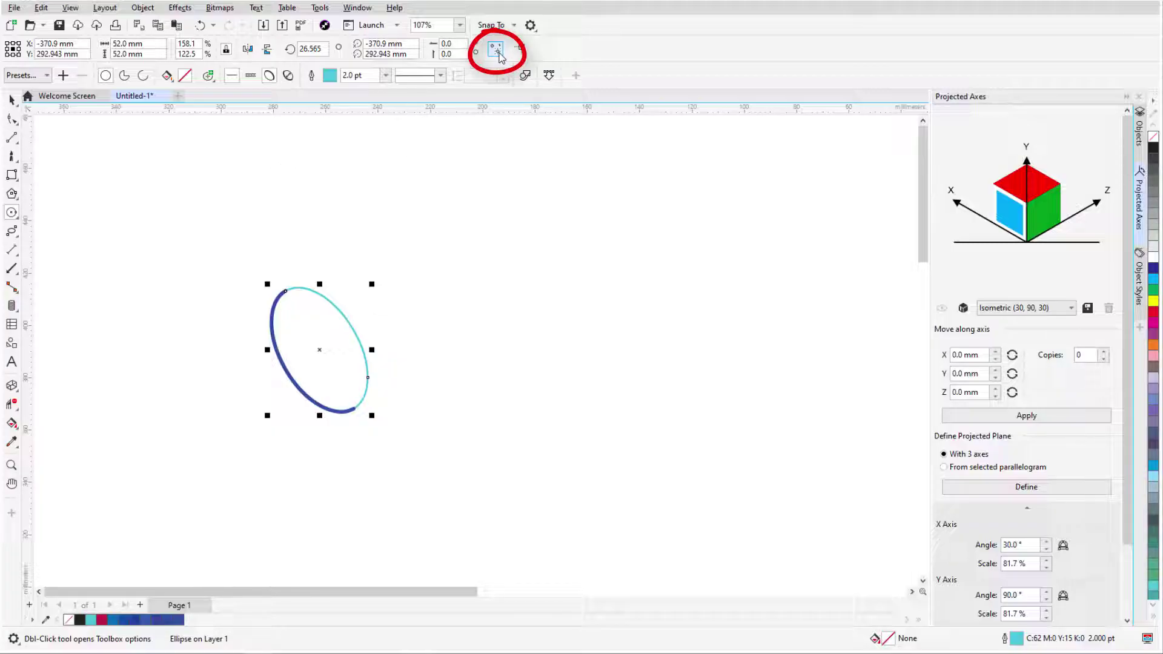
- Create a concentric 32 mm inner ellipse and reverse its thick and thin sides
{"action": "left_click", "coordinate": [124, 43]}
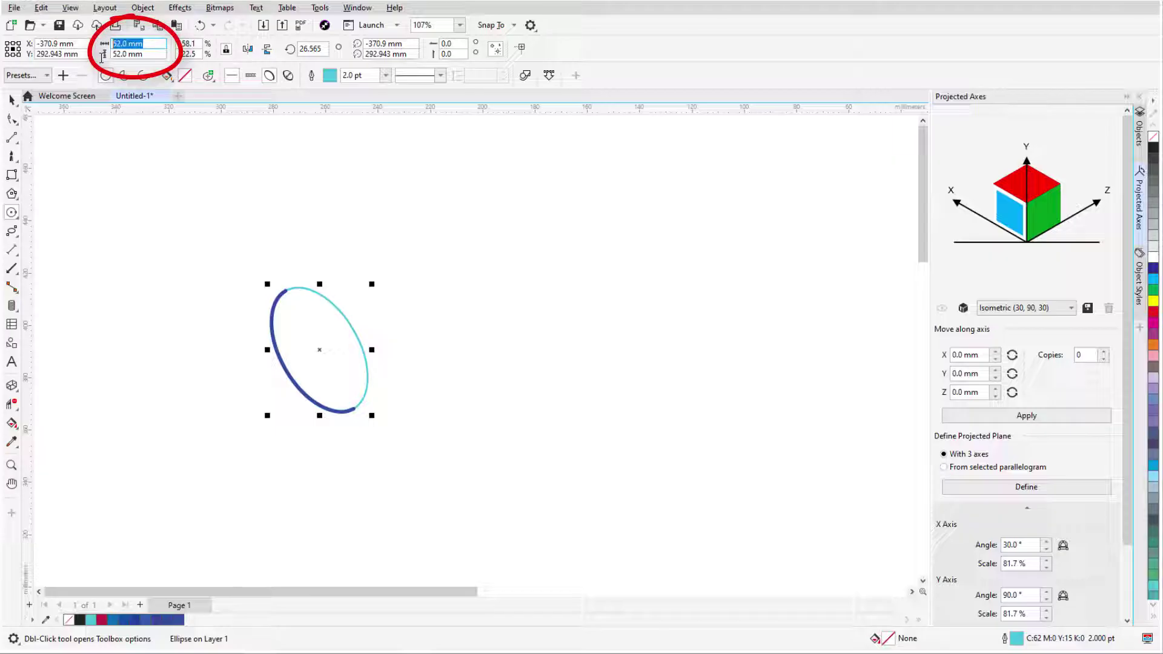
{"action": "type", "text": "32"}
{"action": "key", "text": "Return"}
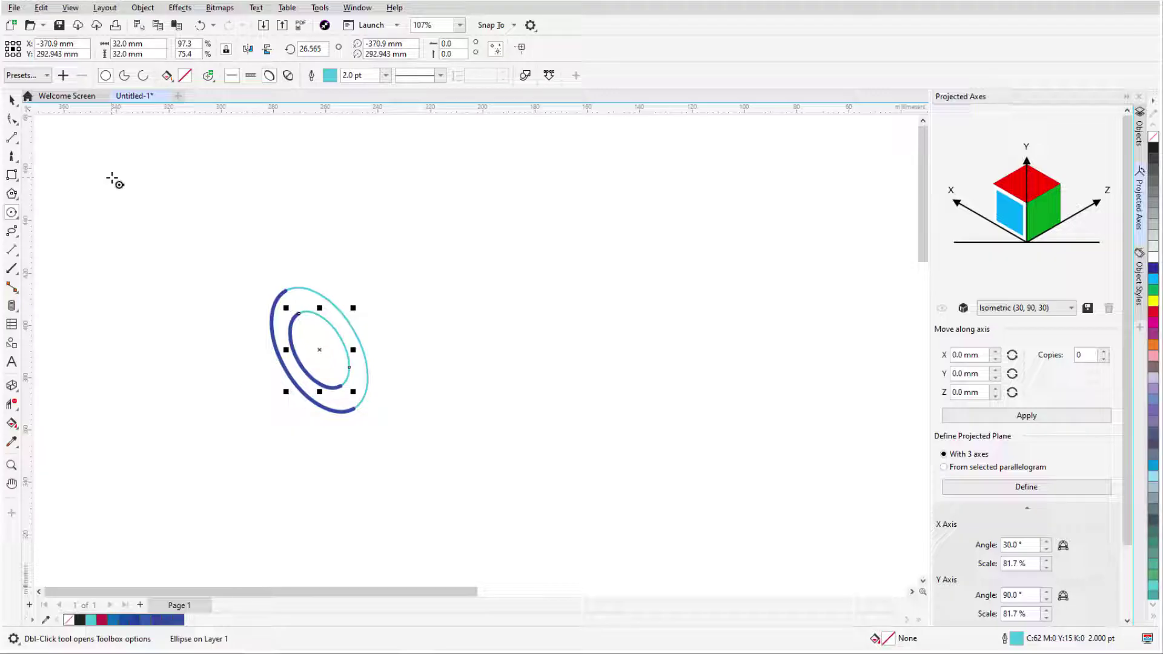
{"action": "left_click", "coordinate": [291, 82]}
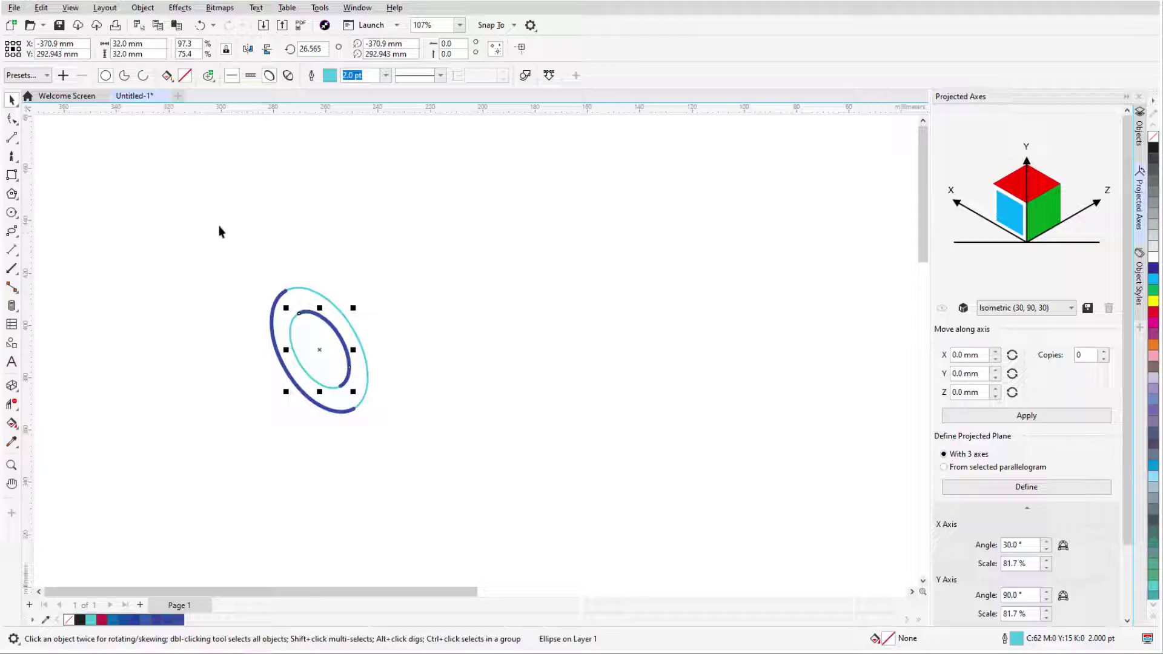
- Select both ellipses and make one copy 80 mm along the Z axis
{"action": "left_click_drag", "start_coordinate": [211, 217], "coordinate": [389, 465]}
{"action": "left_click_drag", "start_coordinate": [389, 464], "coordinate": [389, 465]}
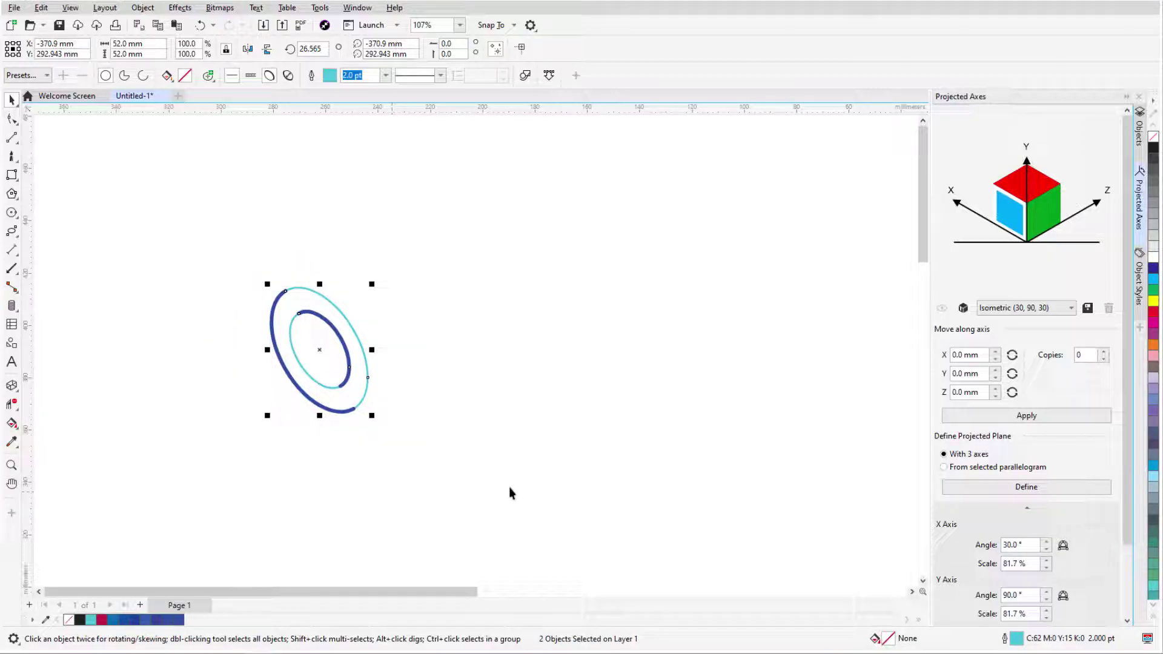
{"action": "left_click", "coordinate": [968, 392]}
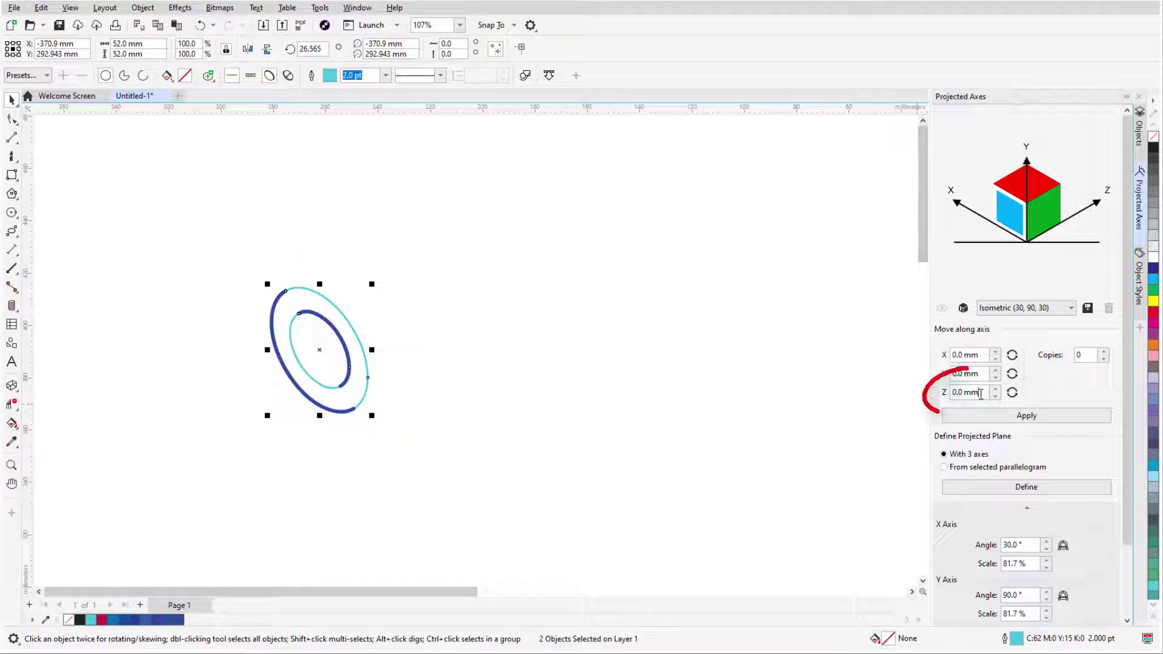
{"action": "type", "text": "80"}
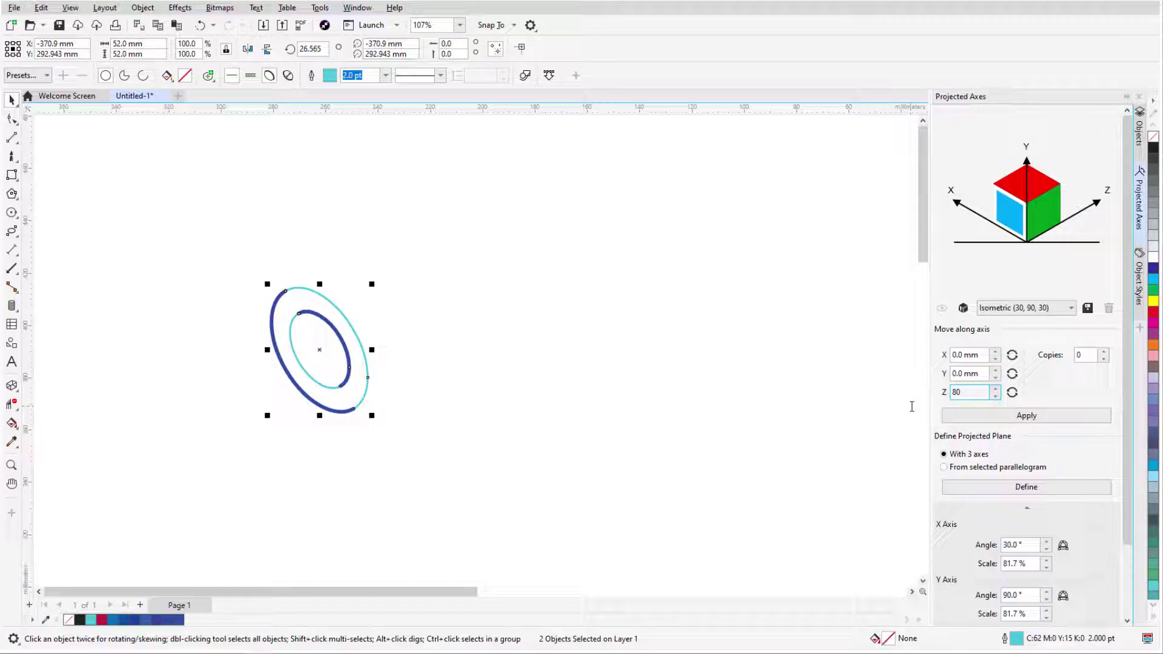
{"action": "left_click", "coordinate": [1104, 352]}
{"action": "left_click", "coordinate": [977, 417]}
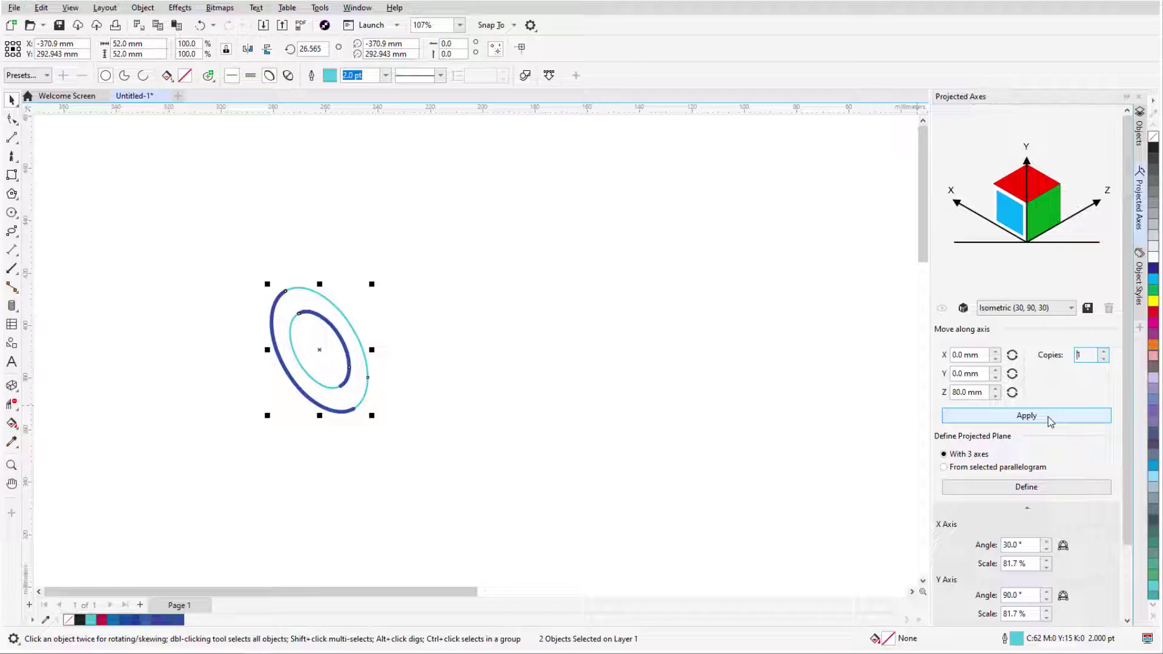
- Flip the thick side of the upper outer ellipse, then select the upper inner ellipse
{"action": "left_click", "coordinate": [828, 457]}
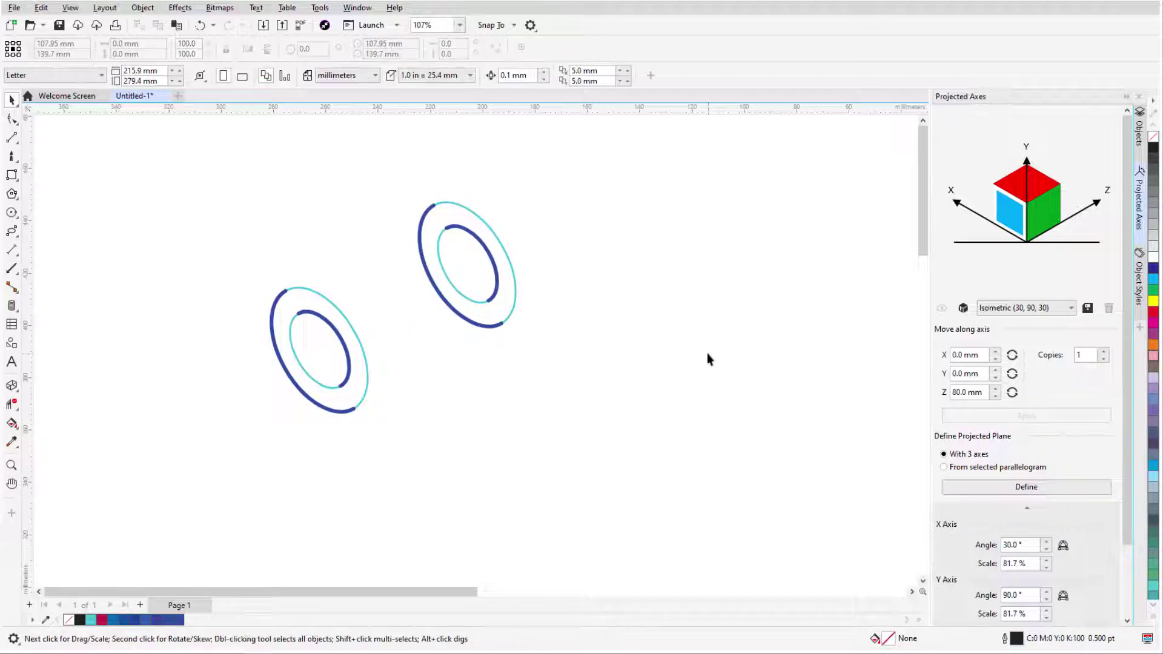
{"action": "left_click", "coordinate": [515, 297]}
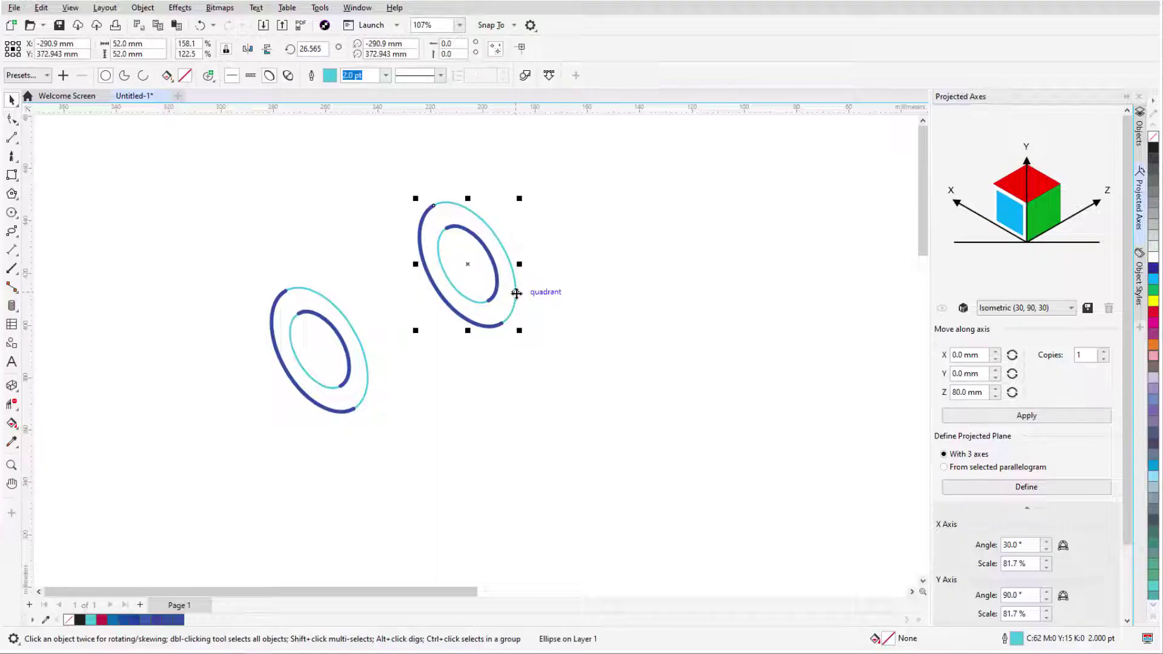
{"action": "left_click", "coordinate": [288, 75]}
{"action": "left_click", "coordinate": [634, 270]}
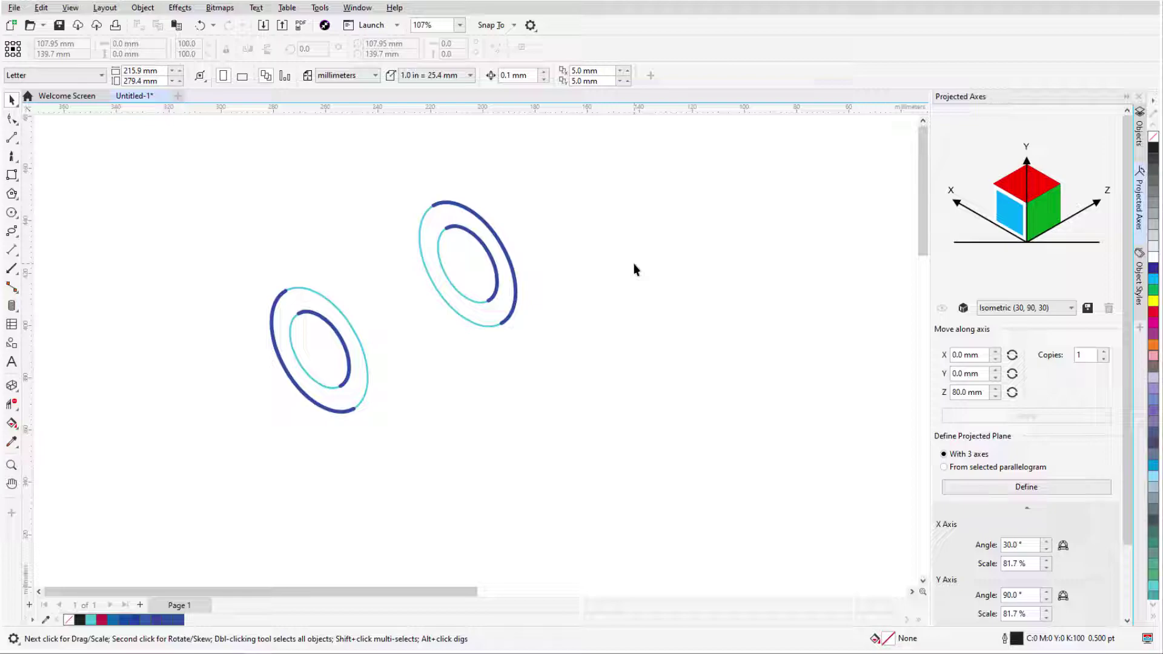
{"action": "left_click", "coordinate": [497, 286]}
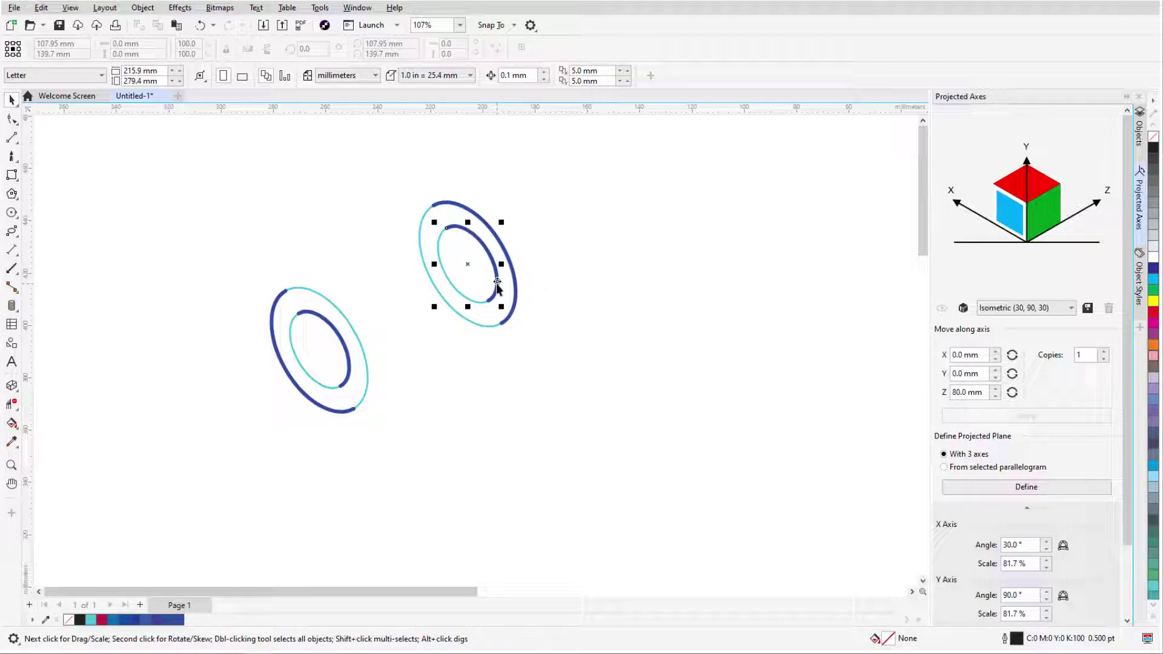
- Copy the inner ellipse 40 mm along Z, then another copy 42 mm further
{"action": "double_click", "coordinate": [966, 392]}
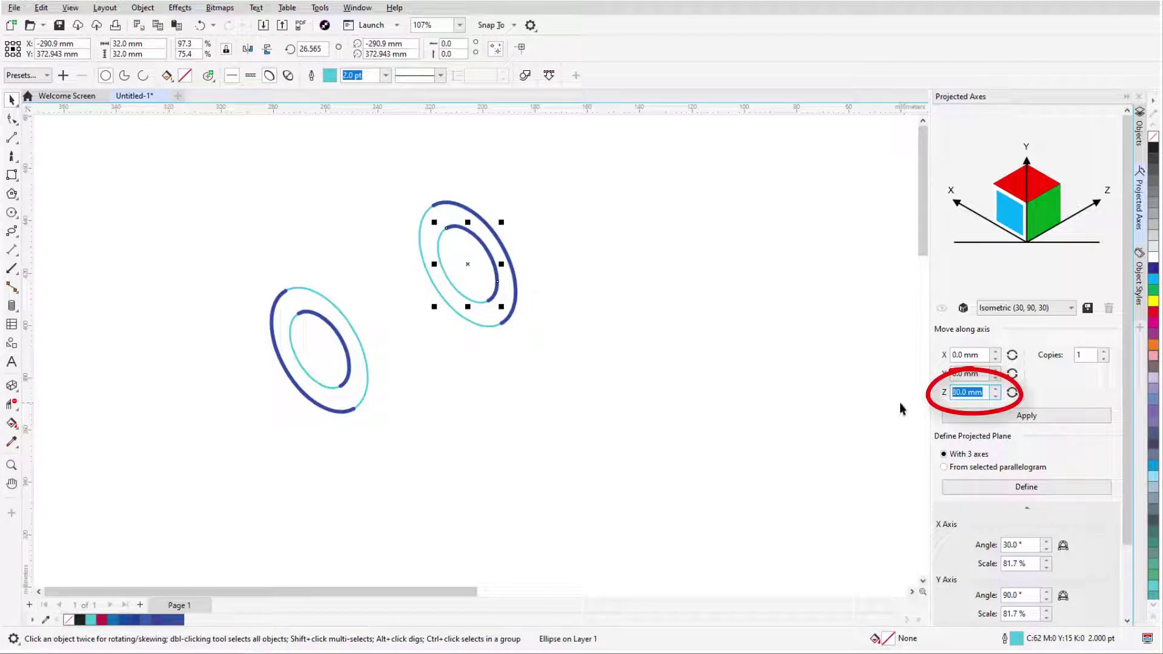
{"action": "type", "text": "40"}
{"action": "left_click", "coordinate": [1006, 415]}
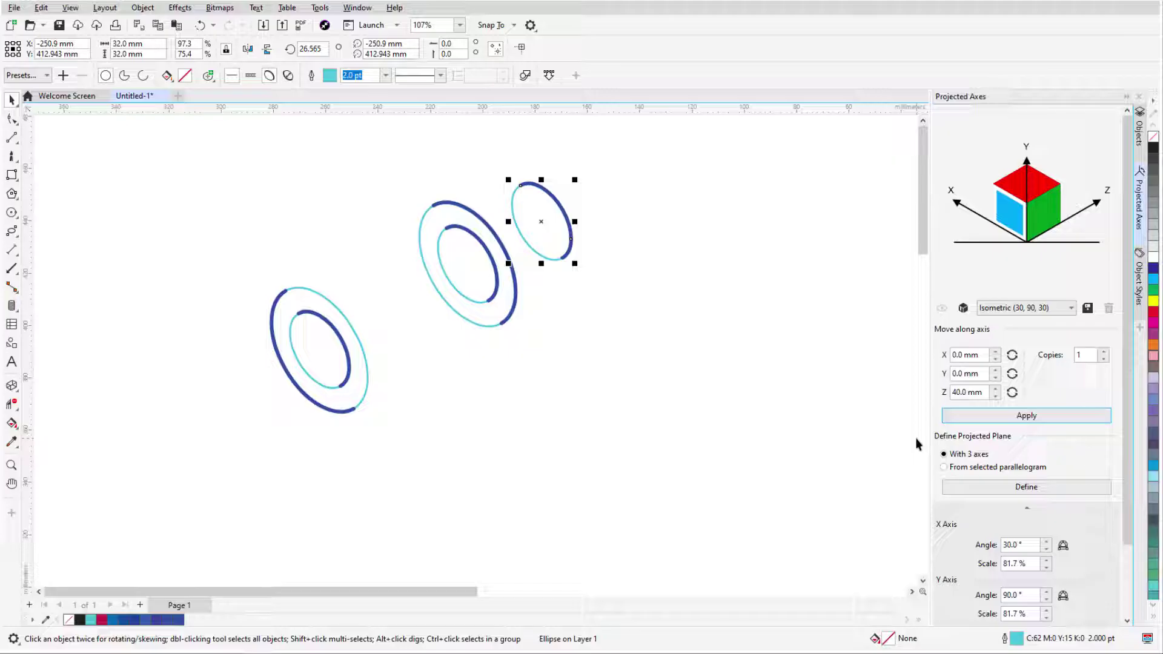
{"action": "double_click", "coordinate": [987, 393]}
{"action": "type", "text": "42"}
{"action": "left_click", "coordinate": [1008, 418]}
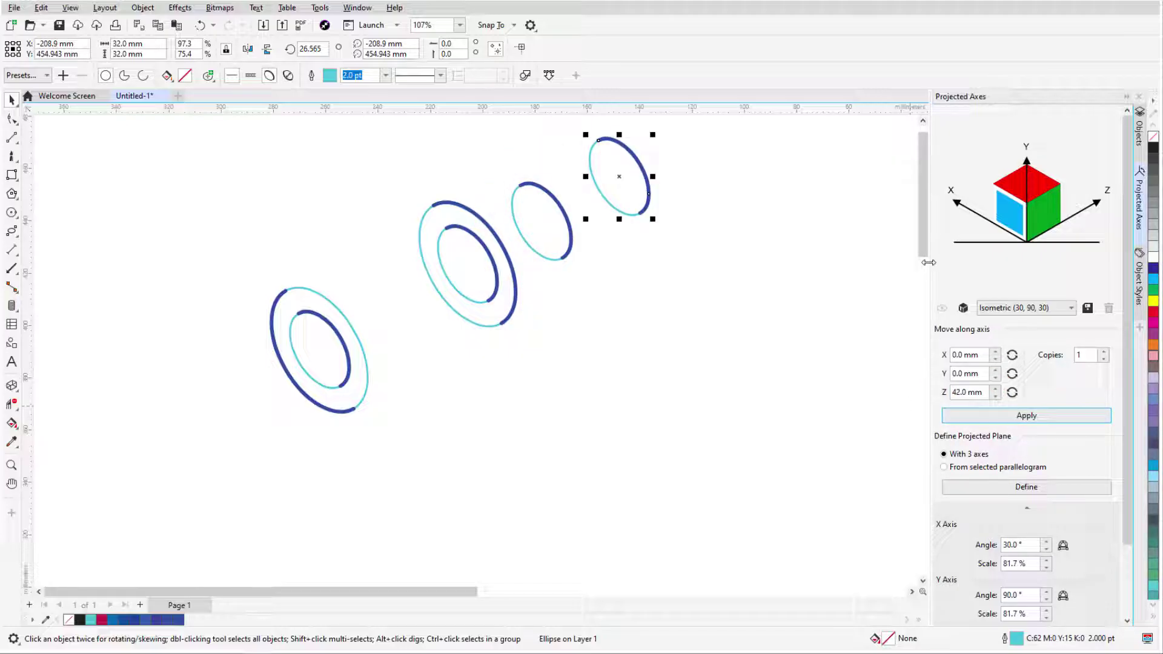
- Enlarge the selected ellipse to a 55 mm width
{"action": "left_click_drag", "start_coordinate": [801, 291], "coordinate": [810, 363]}
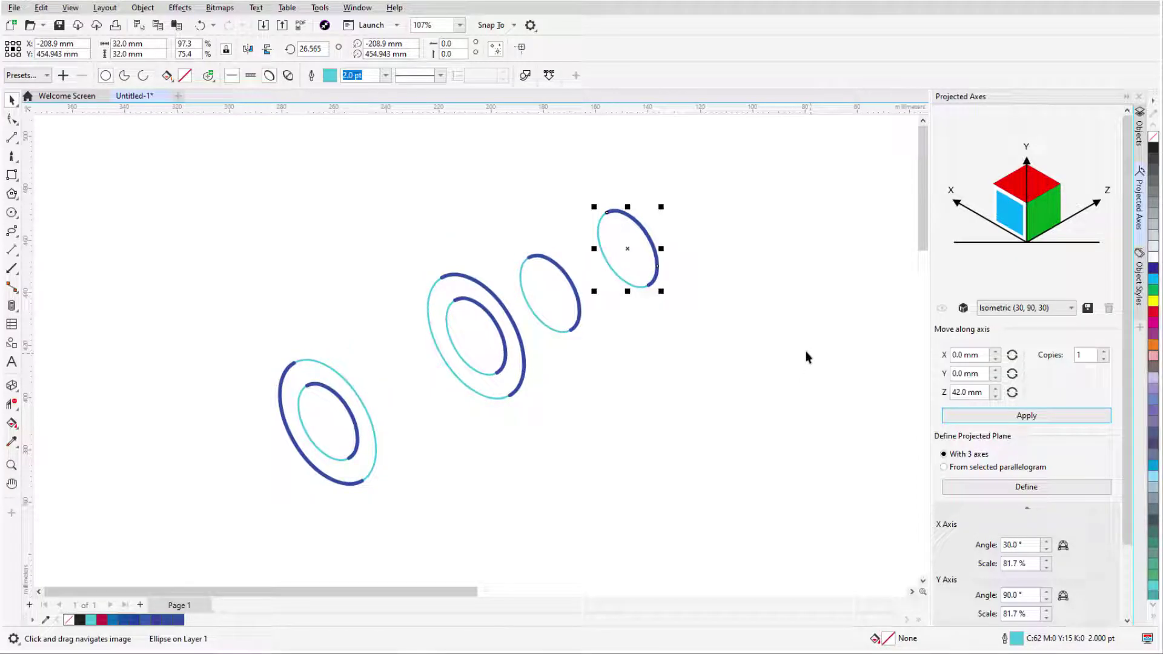
{"action": "left_click", "coordinate": [128, 44]}
{"action": "type", "text": "55"}
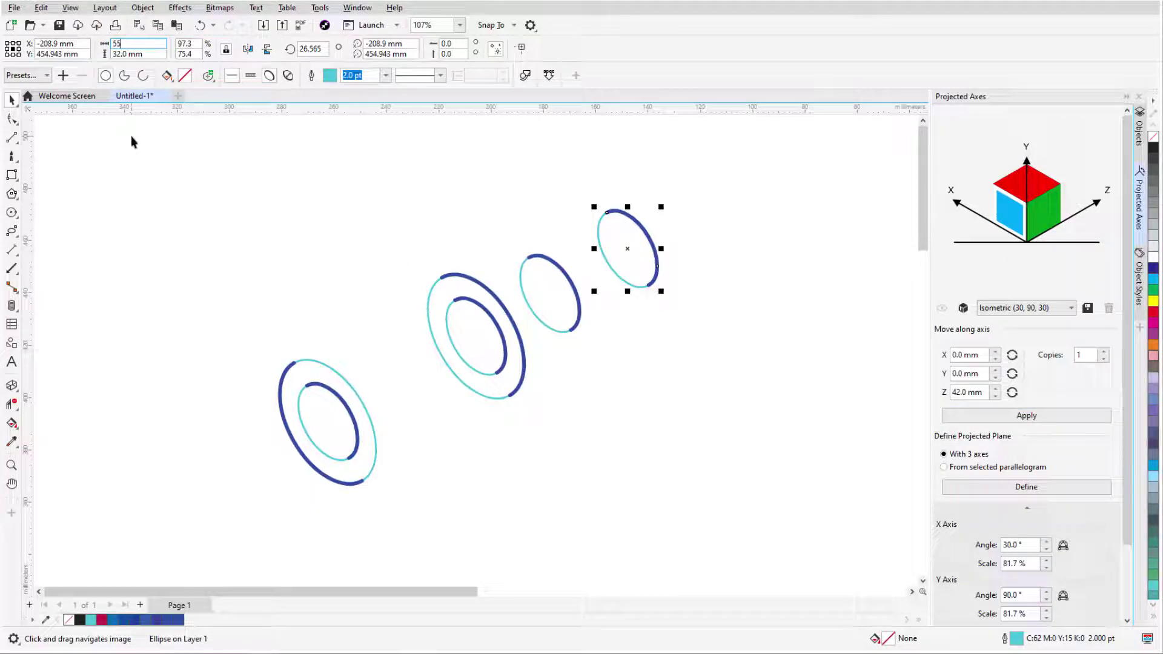
{"action": "key", "text": "Return"}
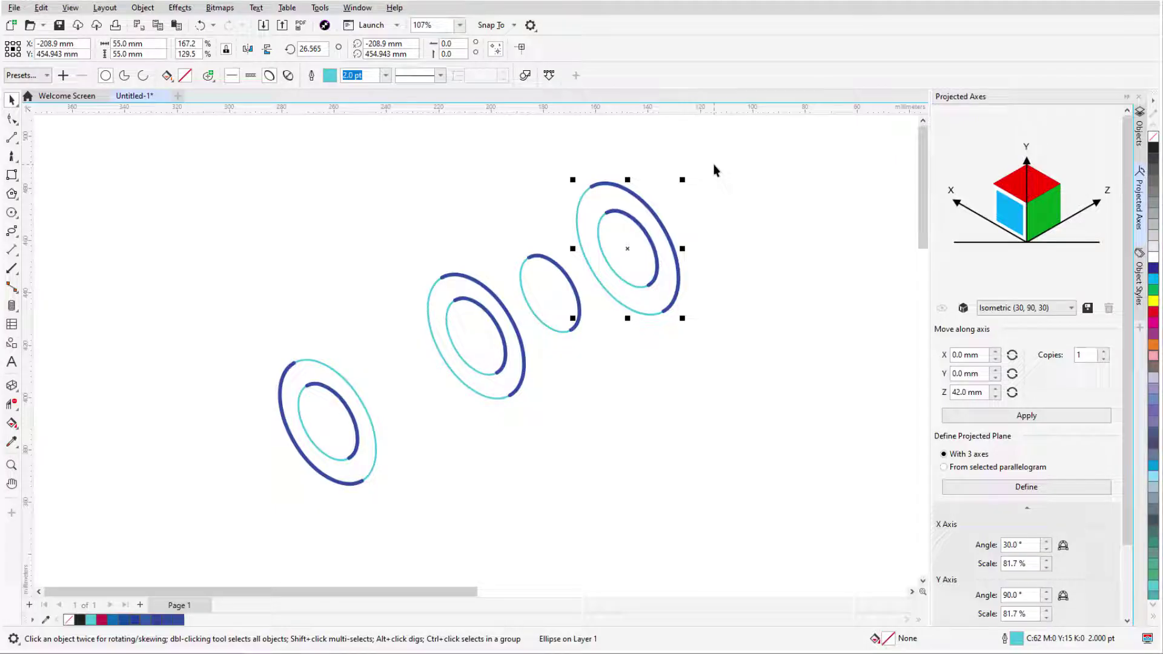
- Copy the right ring's two ellipses 7 mm along the Z axis
{"action": "left_click_drag", "start_coordinate": [537, 122], "coordinate": [707, 368]}
{"action": "left_click", "coordinate": [993, 392]}
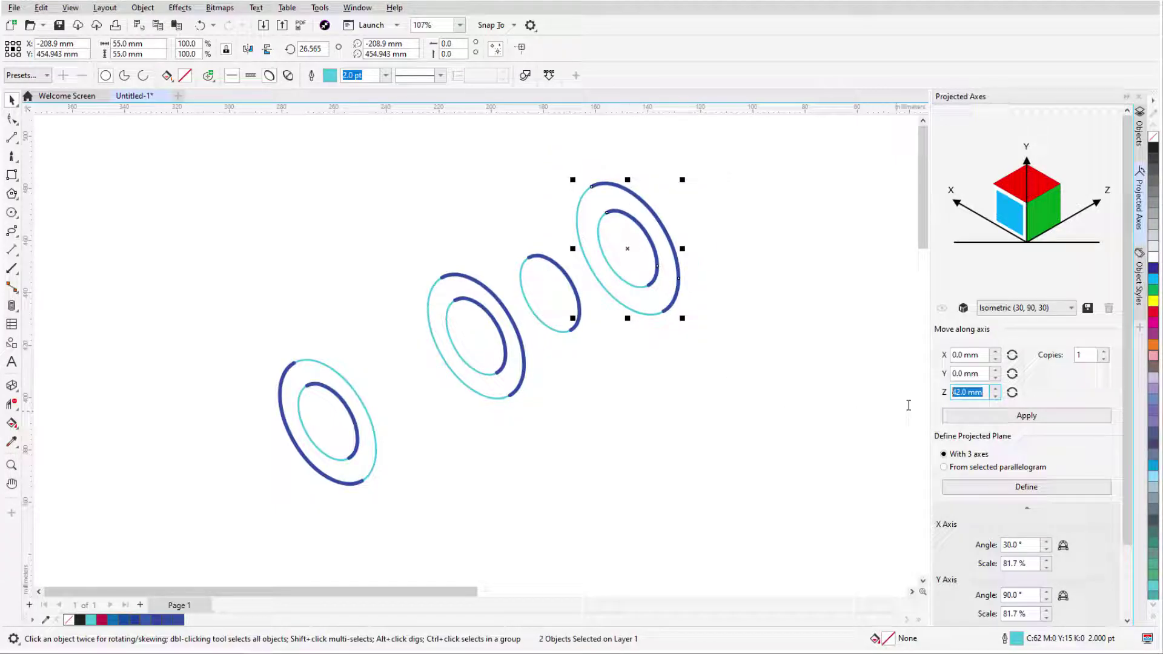
{"action": "type", "text": "7"}
{"action": "left_click", "coordinate": [1024, 416]}
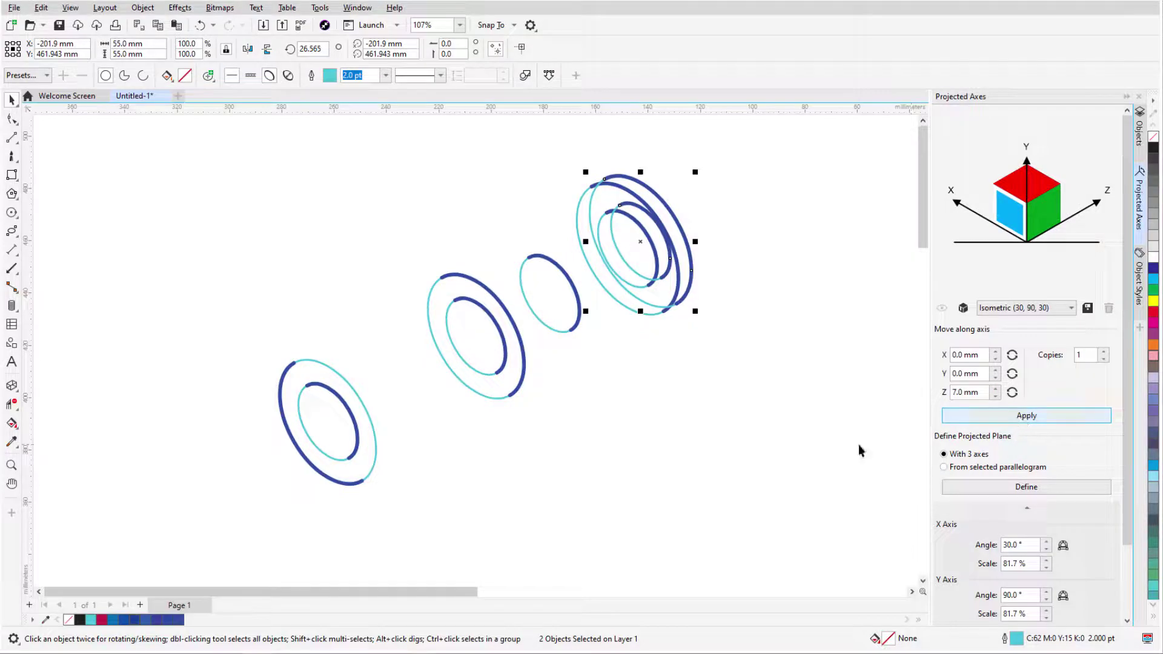
{"action": "left_click", "coordinate": [740, 253]}
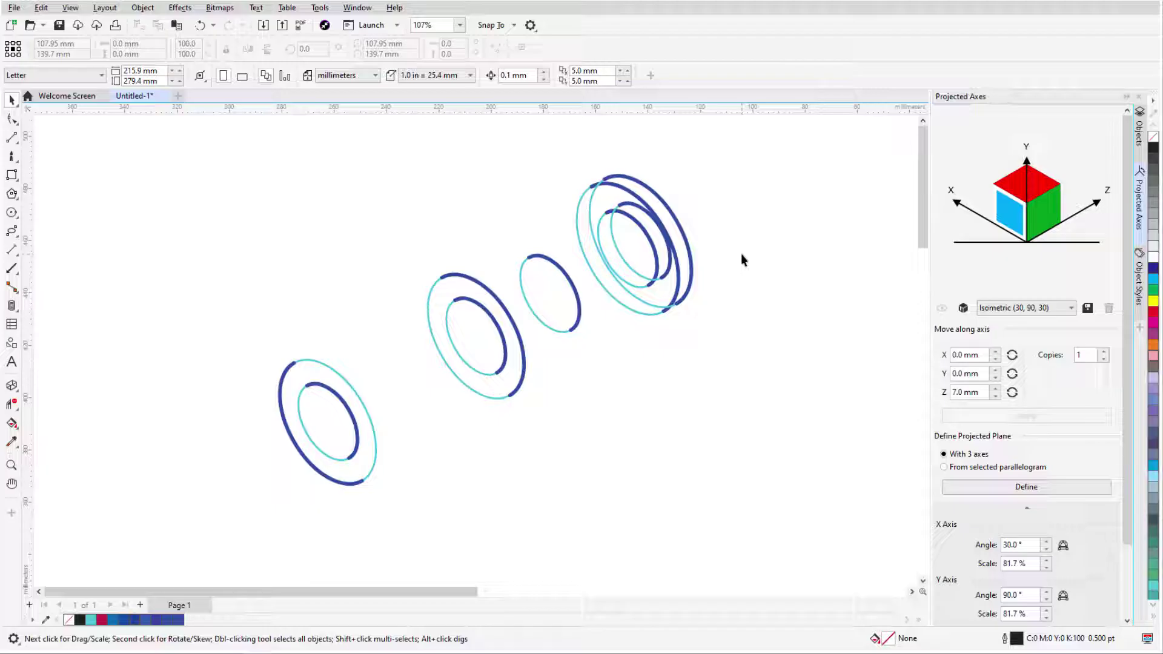
- Convert the right ring's inner ellipse to curves
{"action": "left_click", "coordinate": [615, 299]}
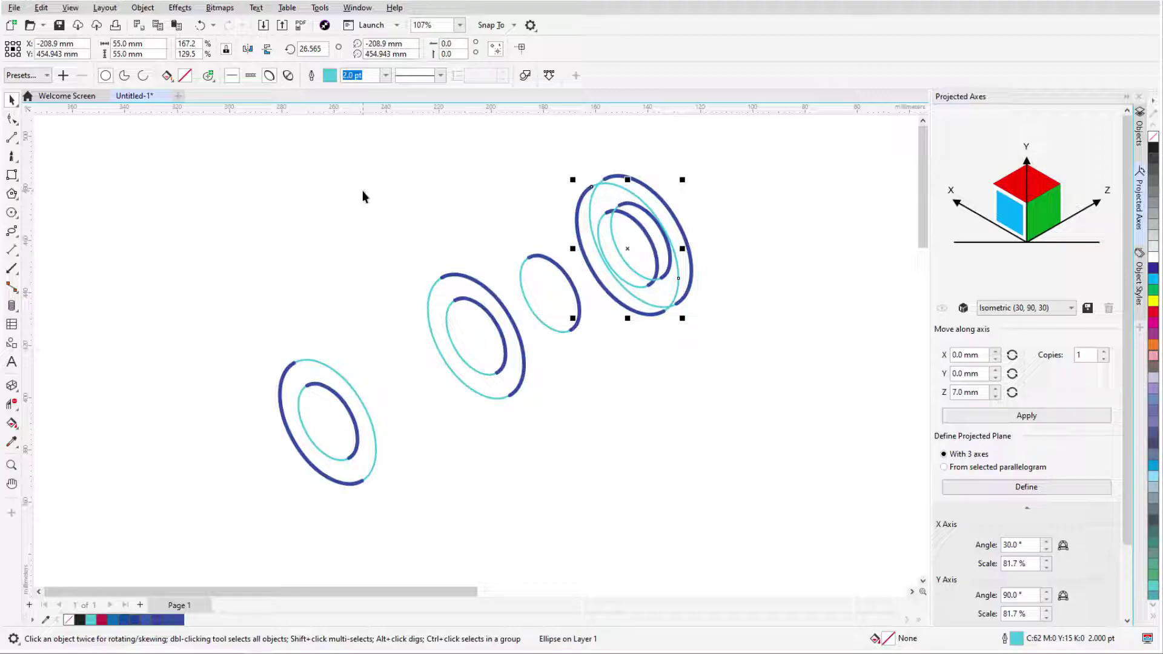
{"action": "key", "text": "Tab"}
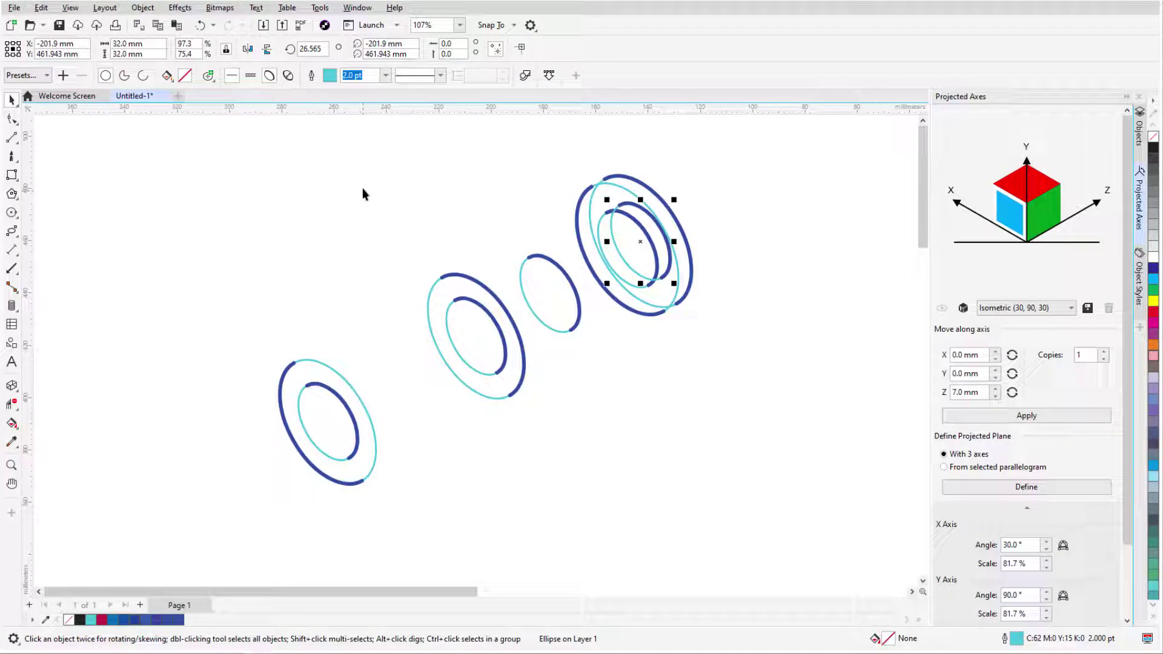
{"action": "left_click", "coordinate": [288, 75]}
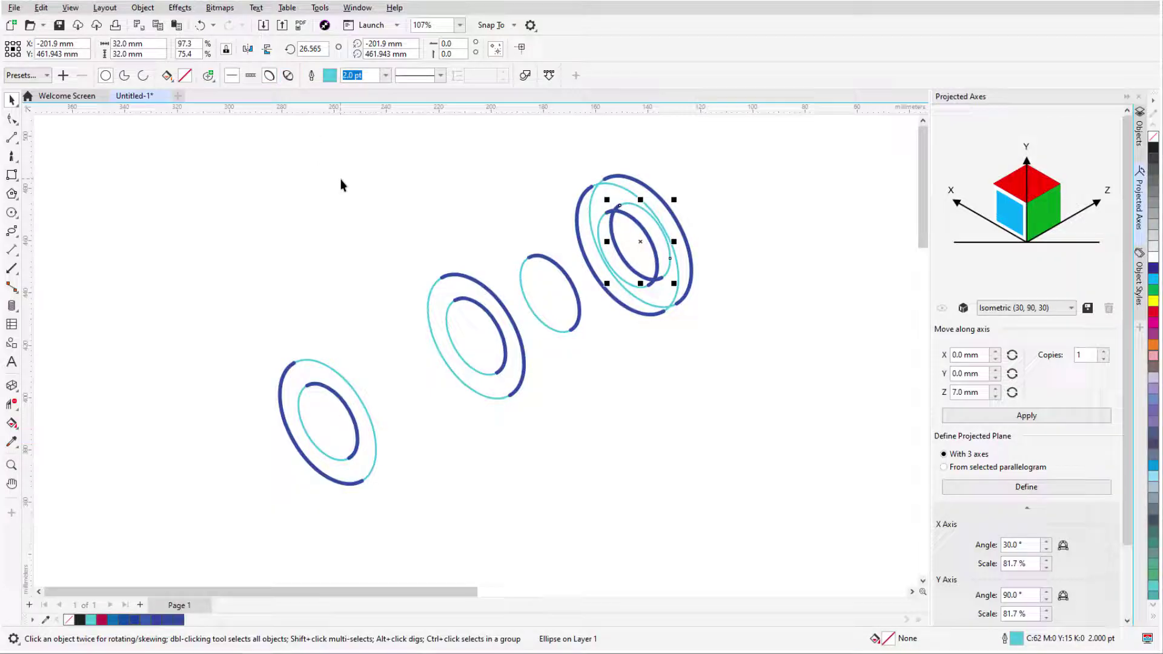
- Draw tangent 2-point lines across the washer's top and bottom edges
{"action": "left_click", "coordinate": [355, 201]}
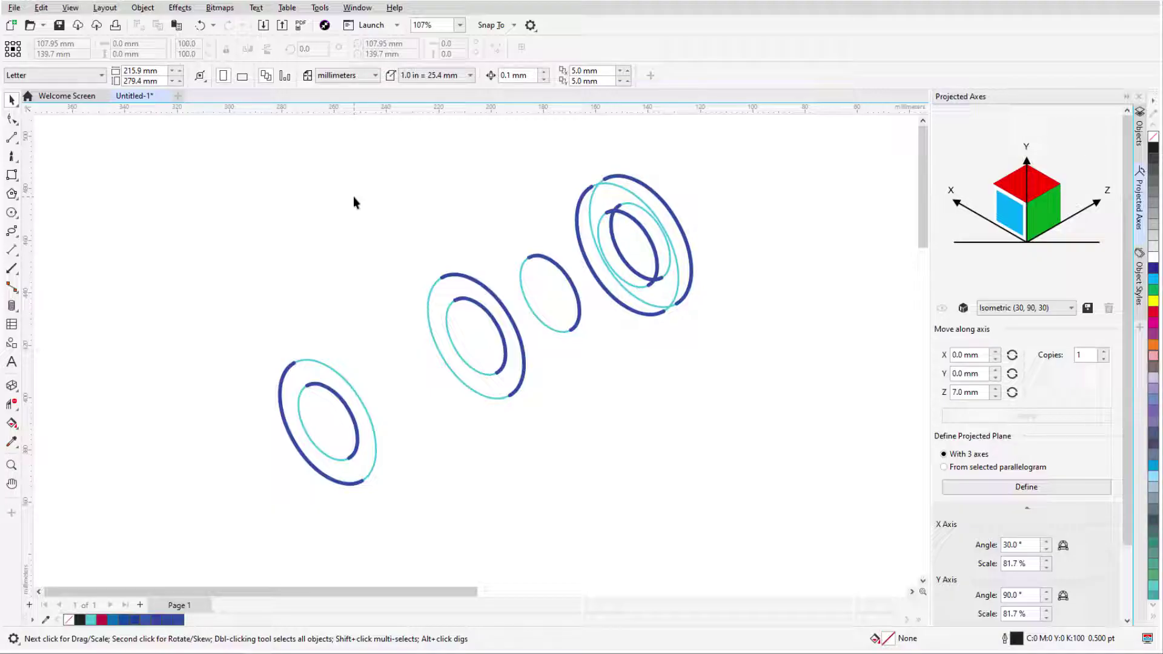
{"action": "scroll", "coordinate": [669, 245], "scroll_direction": "up", "scroll_amount": 4}
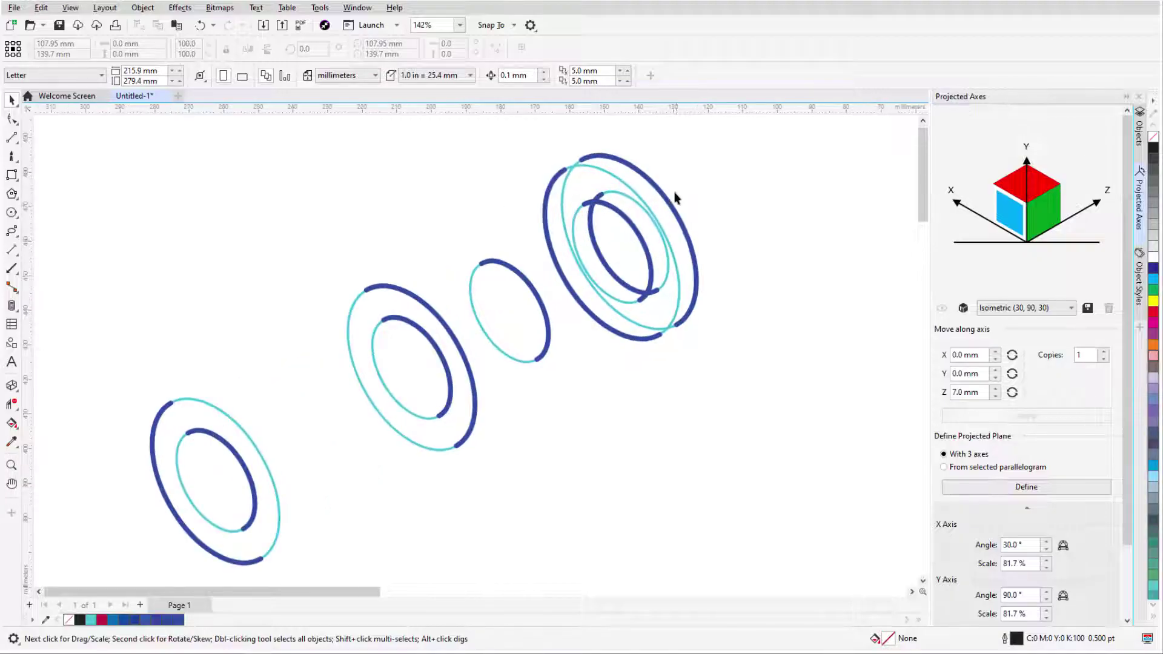
{"action": "left_click", "coordinate": [12, 138]}
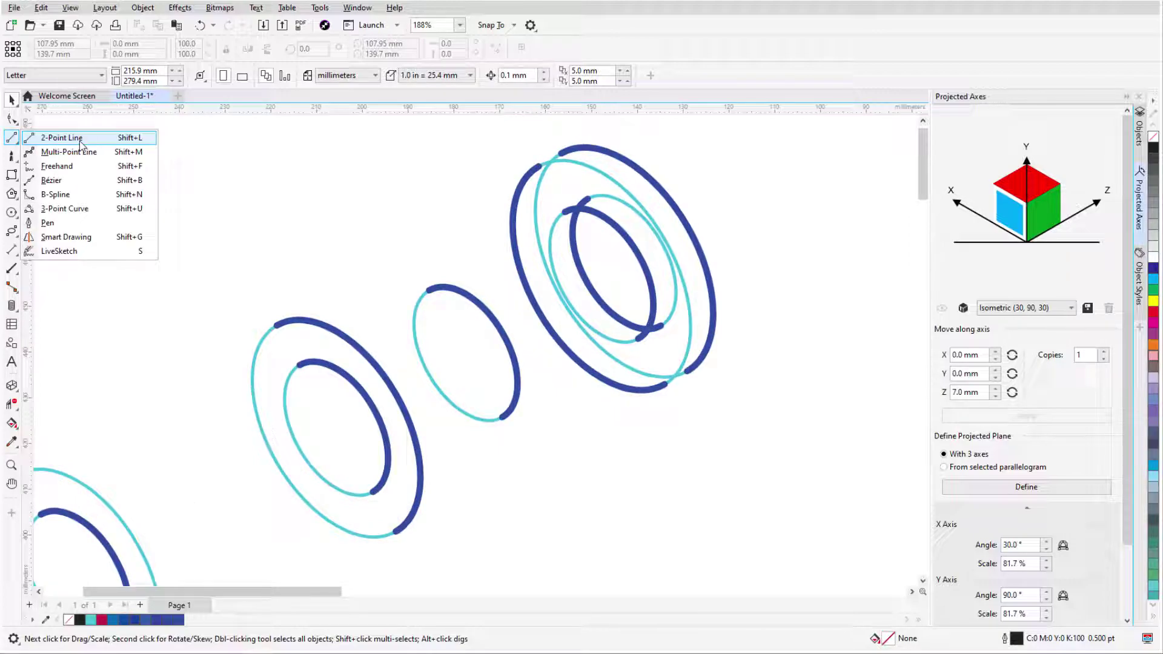
{"action": "left_click", "coordinate": [92, 137]}
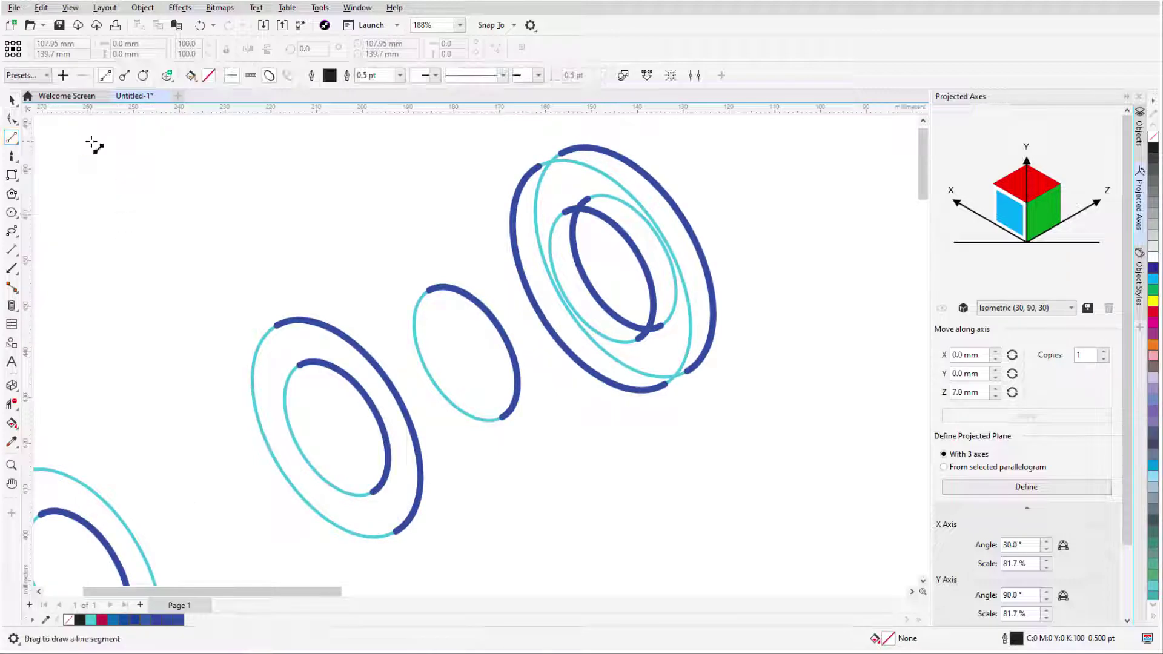
{"action": "left_click", "coordinate": [142, 75]}
{"action": "left_click_drag", "start_coordinate": [538, 166], "coordinate": [566, 155]}
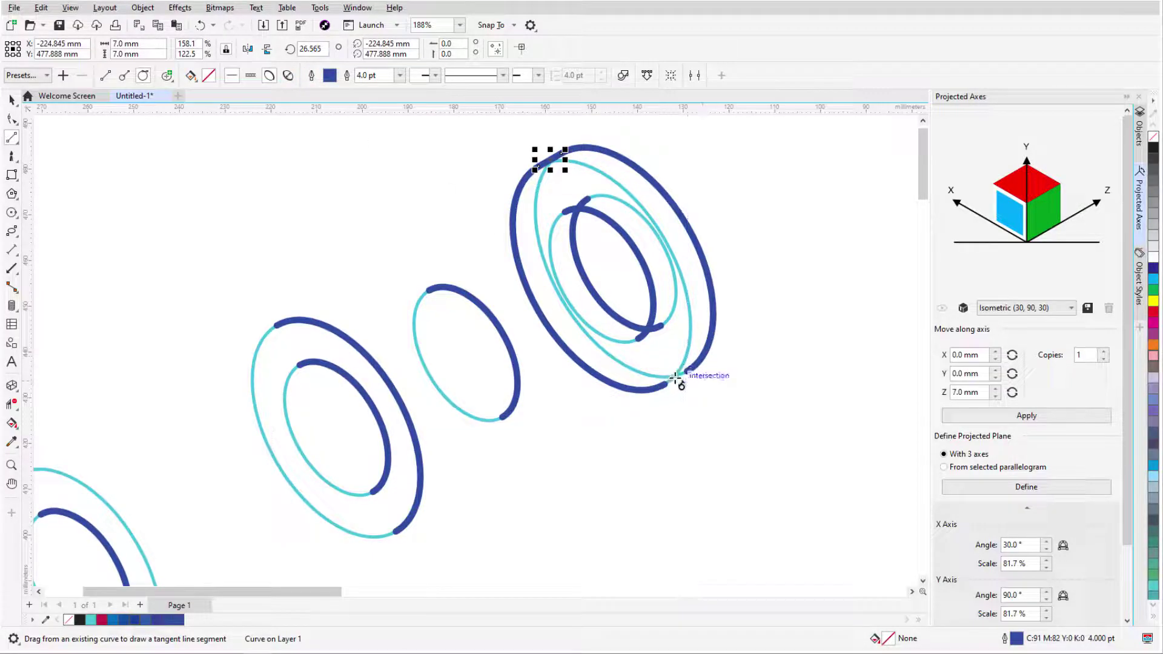
{"action": "left_click_drag", "start_coordinate": [680, 380], "coordinate": [690, 370]}
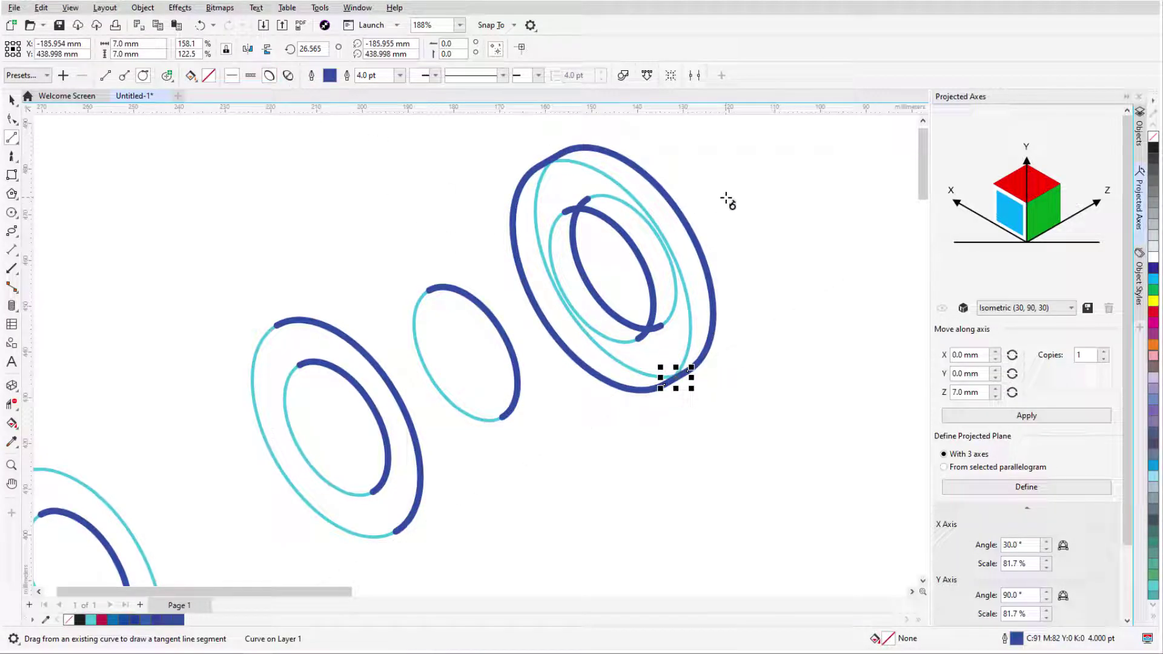
{"action": "scroll", "coordinate": [729, 200], "scroll_direction": "down", "scroll_amount": 2}
{"action": "left_click", "coordinate": [306, 241]}
- Join the middle and left rings' tops and bottoms with four tangent lines
{"action": "left_click_drag", "start_coordinate": [445, 307], "coordinate": [530, 258]}
{"action": "mouse_move", "coordinate": [494, 391]}
{"action": "left_mouse_down"}
{"action": "mouse_move", "coordinate": [501, 397]}
{"action": "mouse_move", "coordinate": [581, 341]}
{"action": "left_mouse_up"}
{"action": "left_click_drag", "start_coordinate": [507, 416], "coordinate": [339, 516]}
{"action": "left_click_drag", "start_coordinate": [260, 382], "coordinate": [433, 278]}
{"action": "key", "text": "space"}
- Give the four tangent lines a thick dark-blue outline
{"action": "left_click", "coordinate": [458, 445], "text": "shift"}
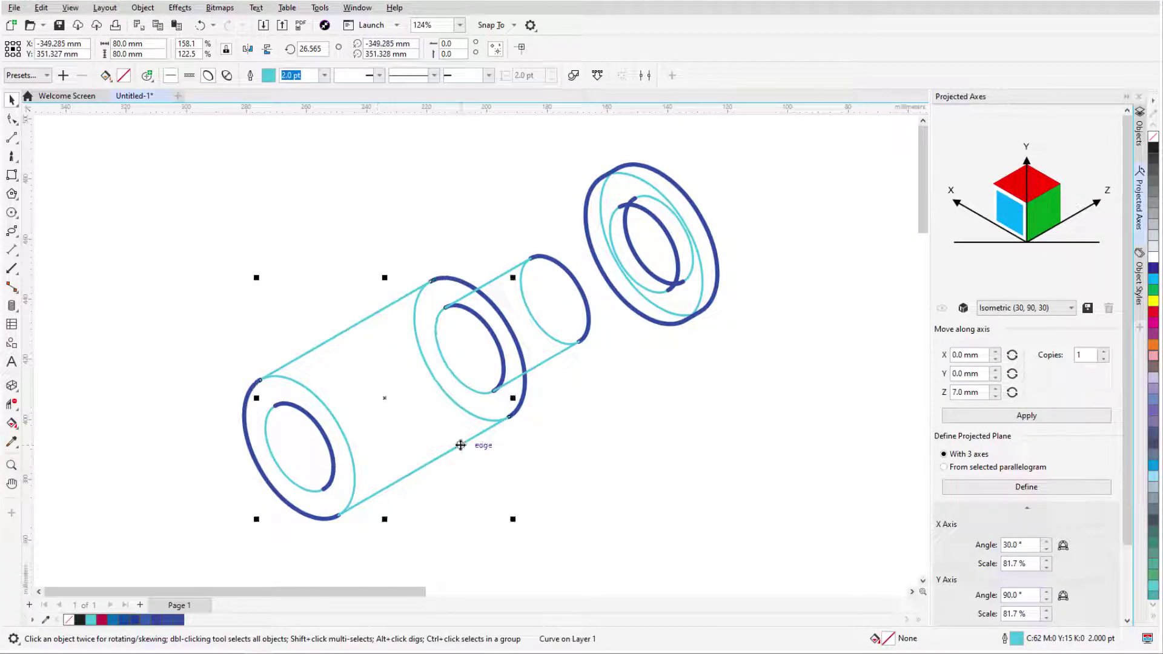
{"action": "left_click", "coordinate": [557, 356], "text": "shift"}
{"action": "left_click", "coordinate": [499, 268], "text": "shift"}
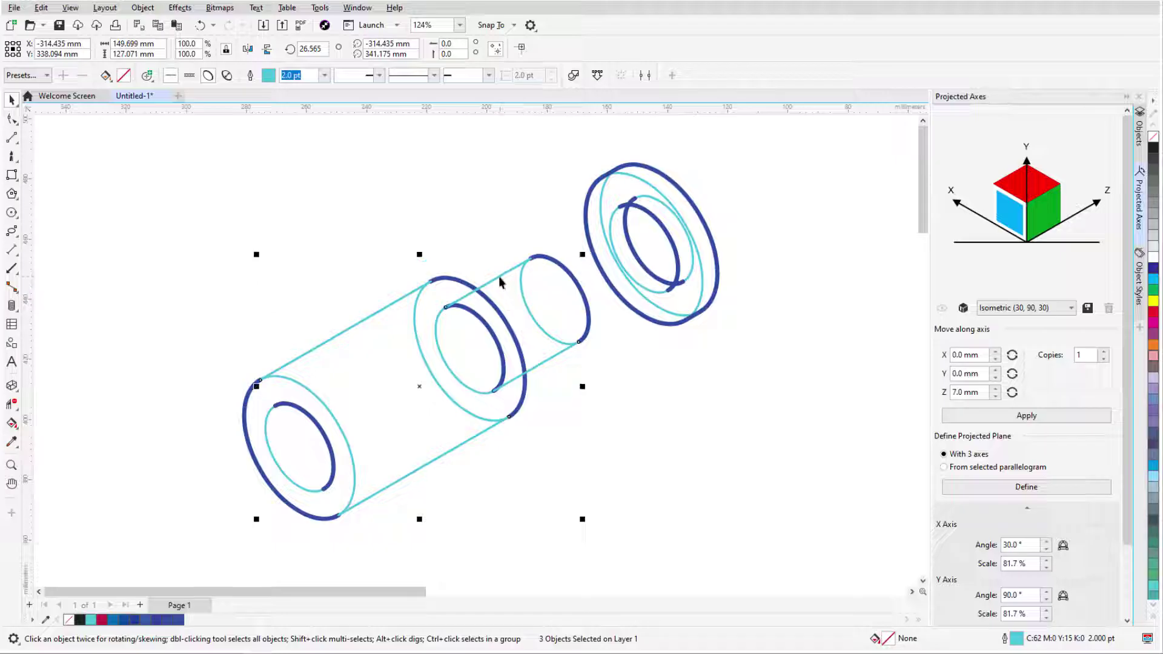
{"action": "left_click", "coordinate": [227, 77]}
- Trim the hidden arcs and short line pieces at the bolt step and inside the washer with Virtual Segment Delete
{"action": "left_click", "coordinate": [242, 154]}
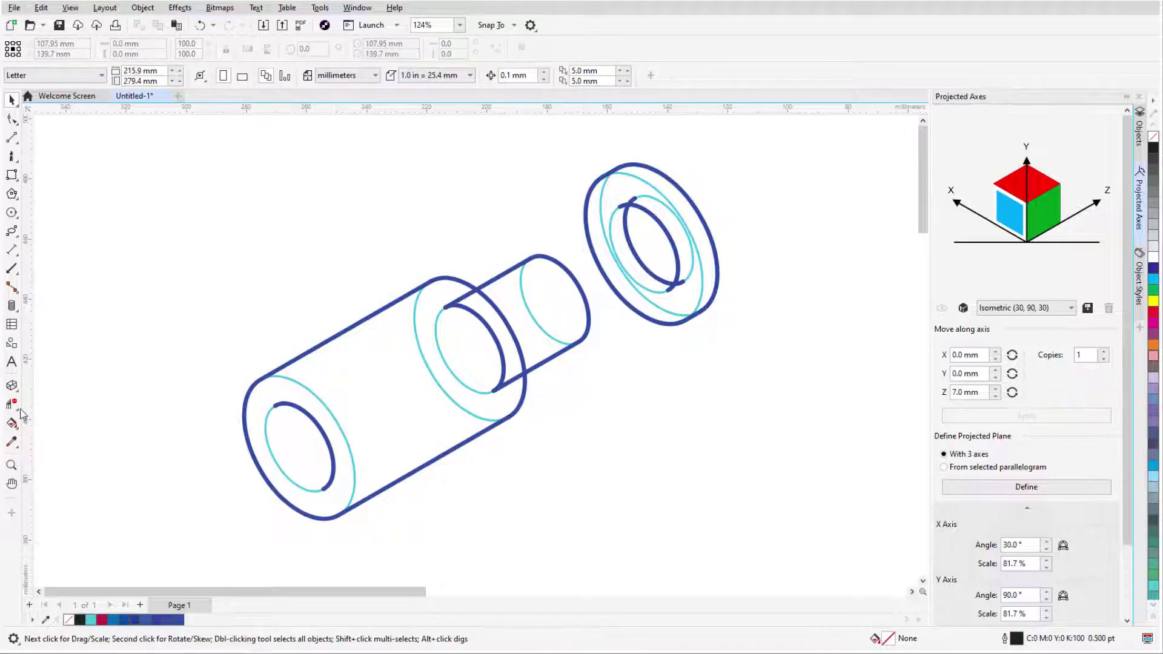
{"action": "left_click", "coordinate": [17, 411]}
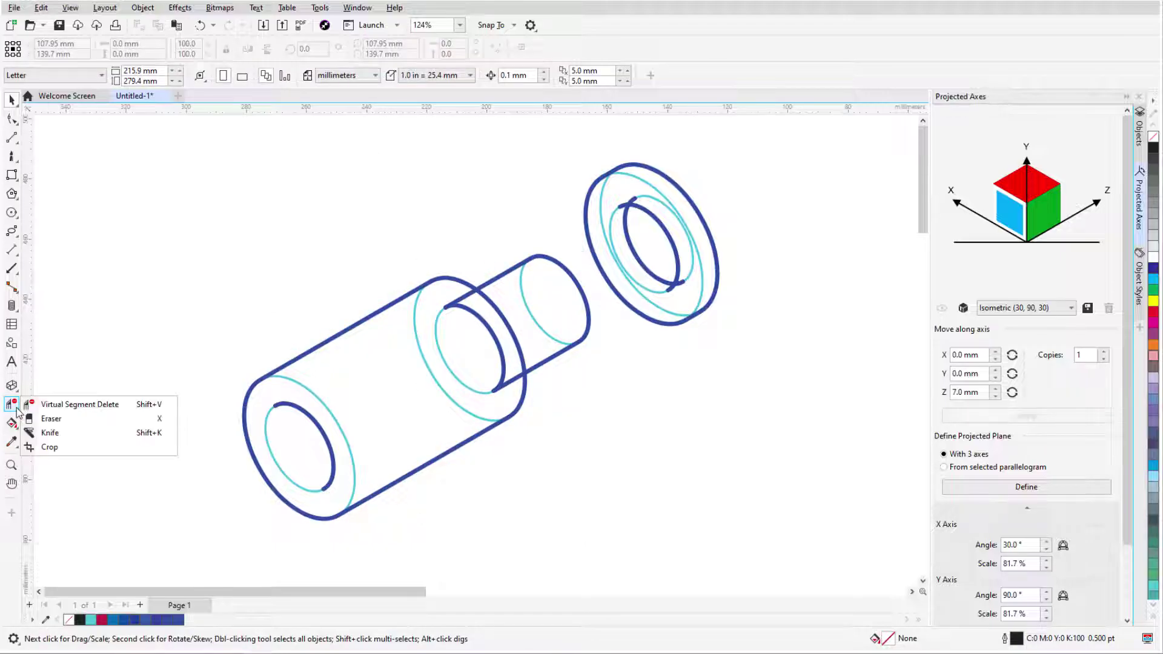
{"action": "left_click", "coordinate": [130, 410]}
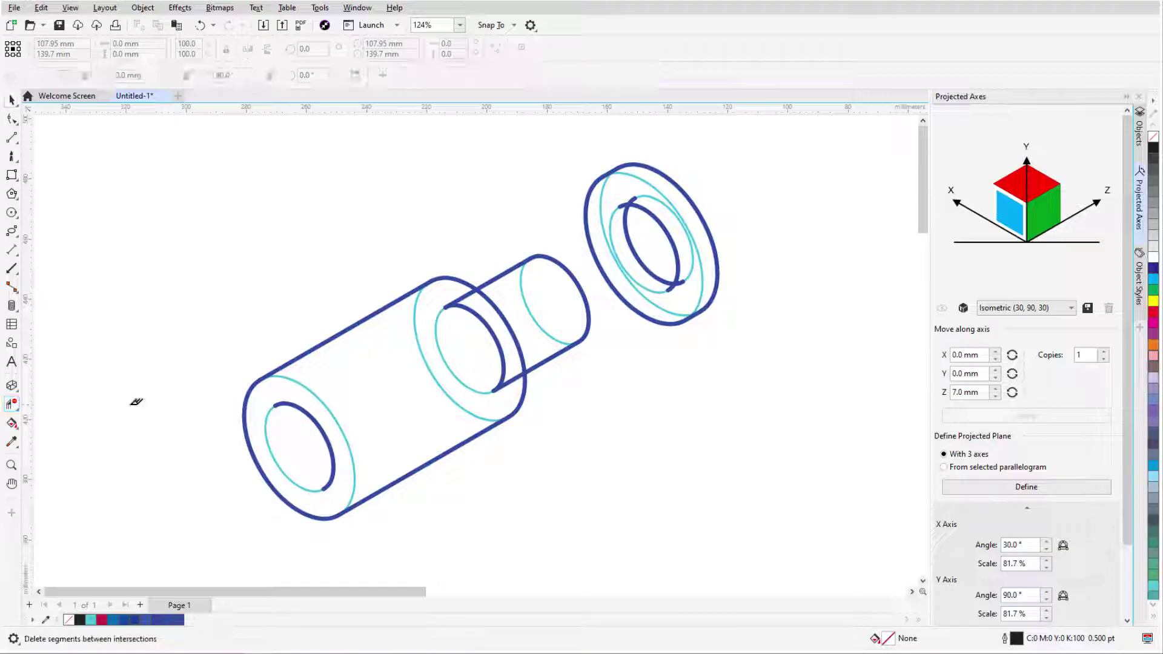
{"action": "left_click", "coordinate": [436, 336]}
{"action": "left_click", "coordinate": [459, 302]}
{"action": "left_click", "coordinate": [475, 328]}
{"action": "left_click", "coordinate": [515, 382]}
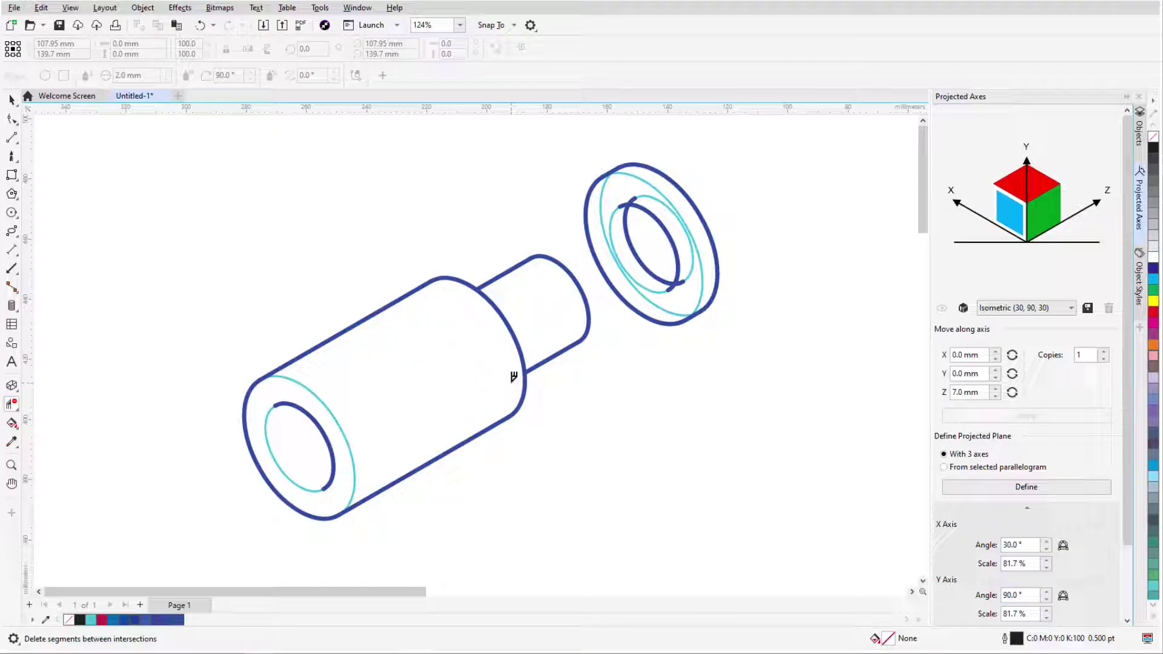
{"action": "left_click", "coordinate": [604, 195]}
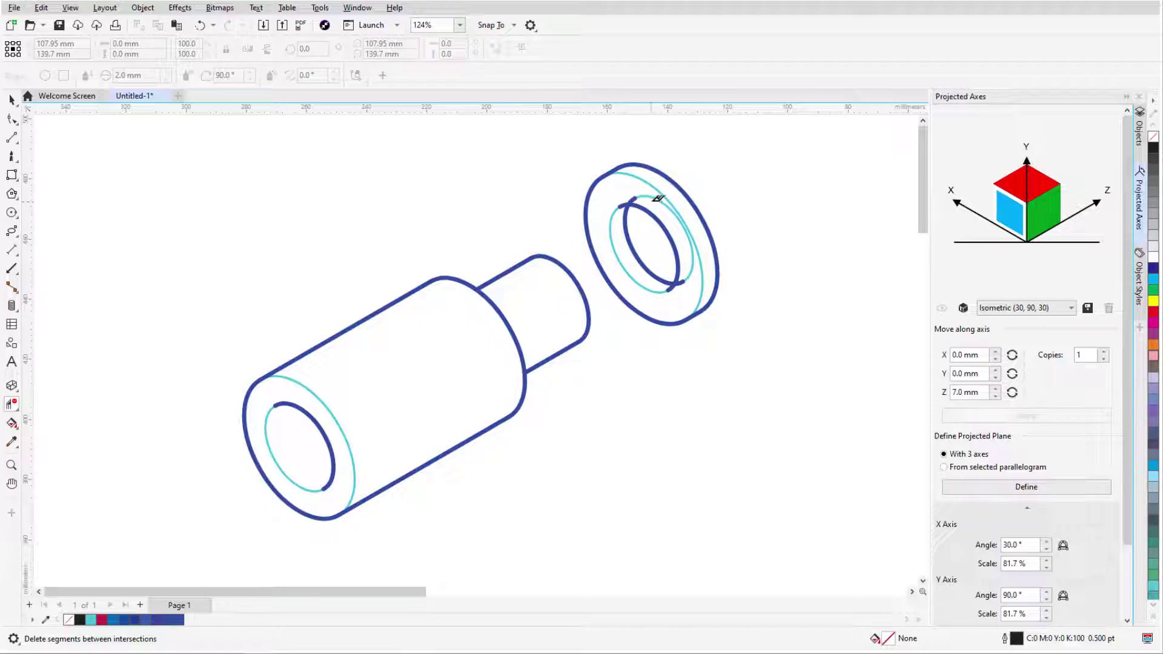
{"action": "left_click", "coordinate": [658, 199]}
- Copy the pin's end curve -4 mm along Z and close the copied curve
{"action": "key", "text": "space"}
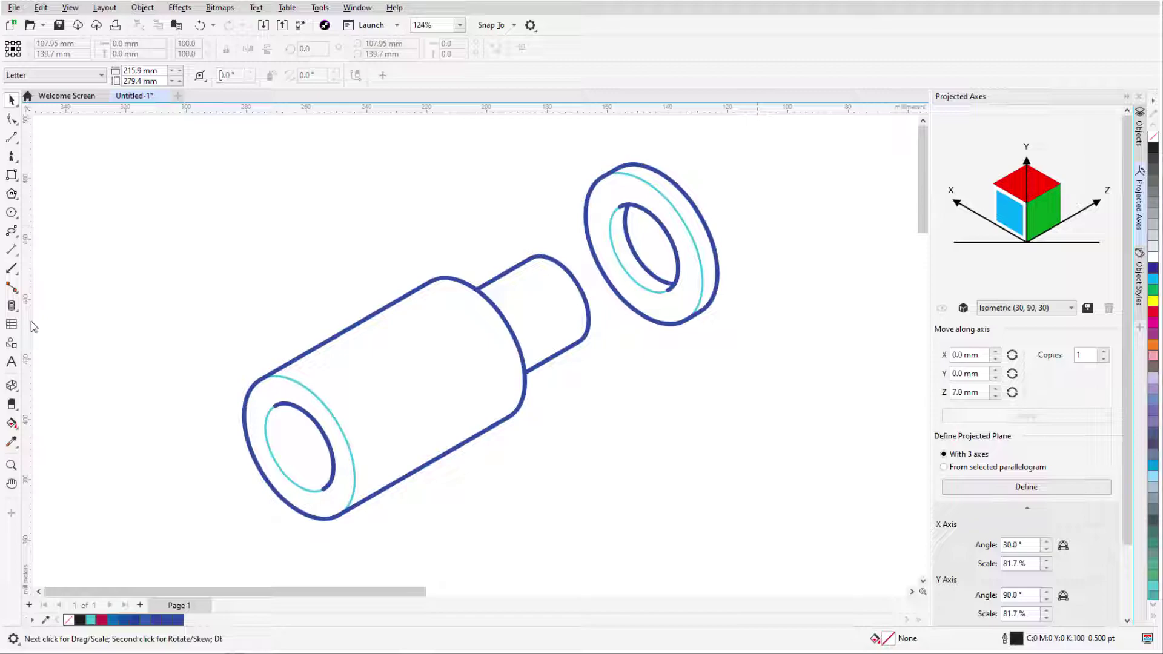
{"action": "left_click", "coordinate": [19, 309]}
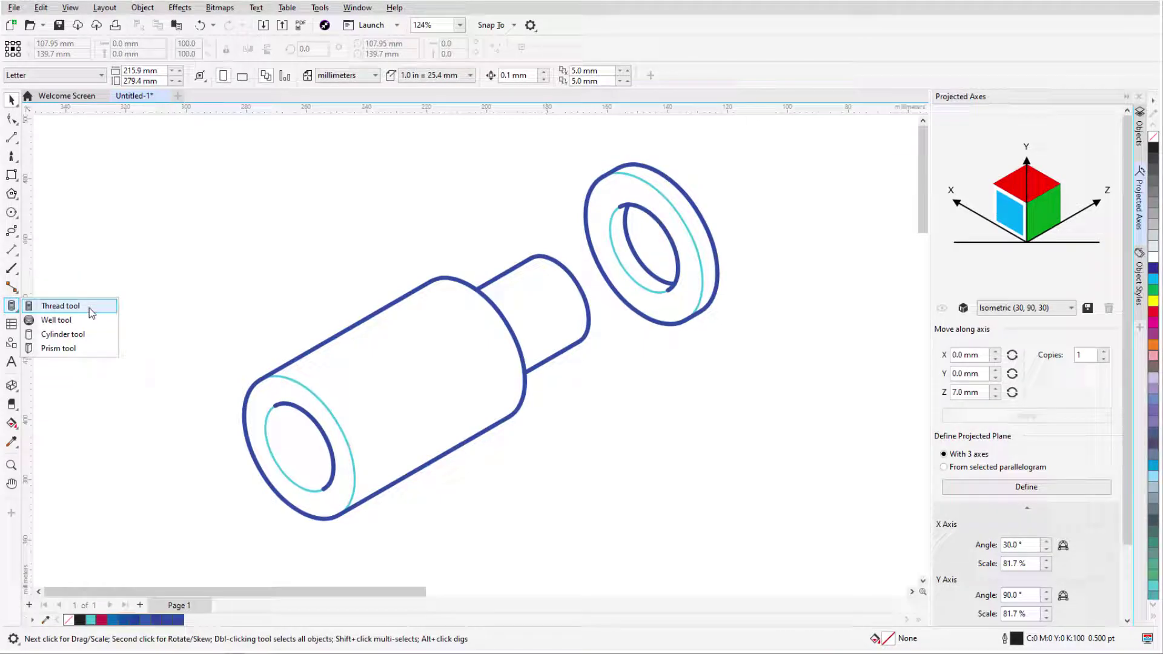
{"action": "left_click", "coordinate": [89, 308]}
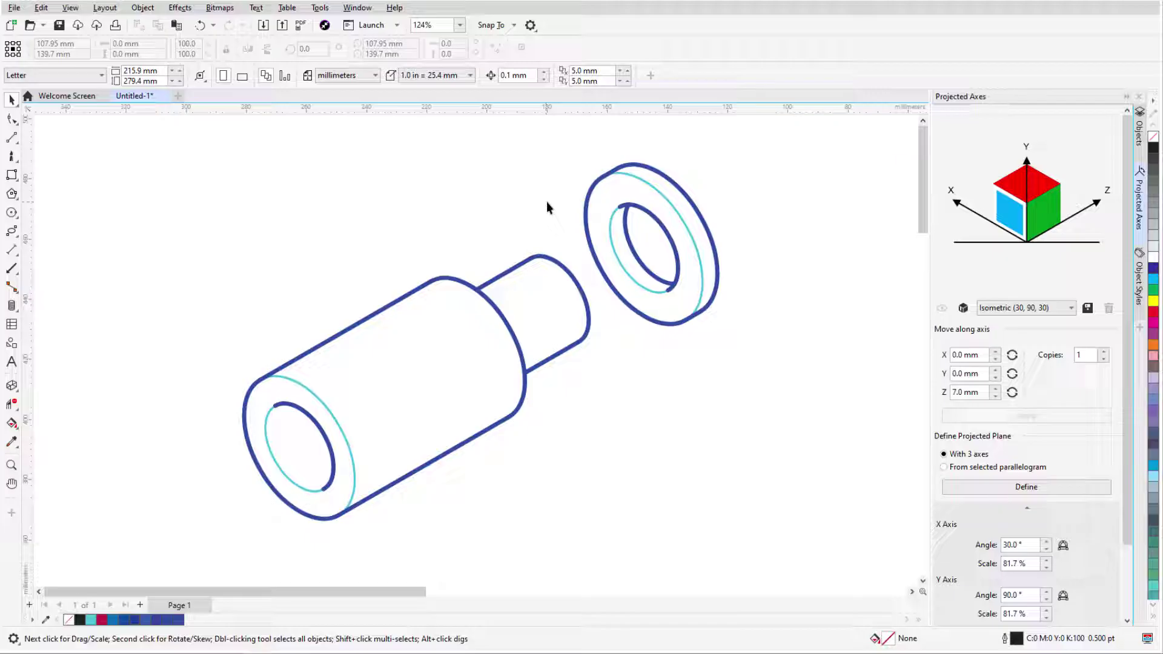
{"action": "left_click", "coordinate": [566, 269]}
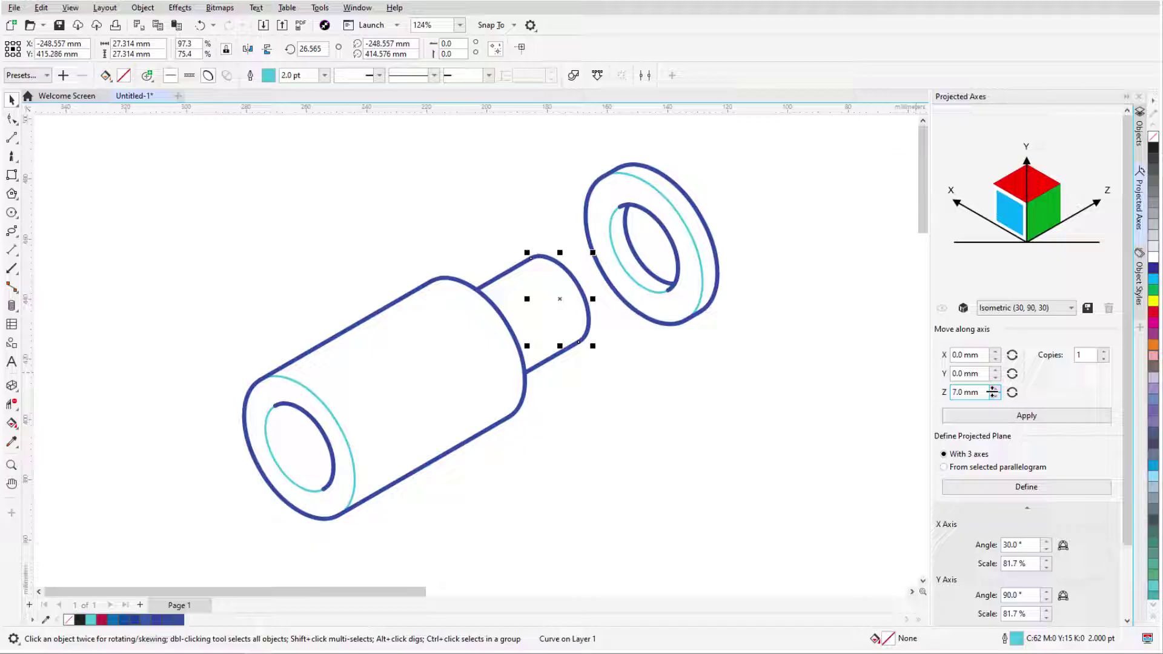
{"action": "type", "text": "-4"}
{"action": "left_click", "coordinate": [1092, 416]}
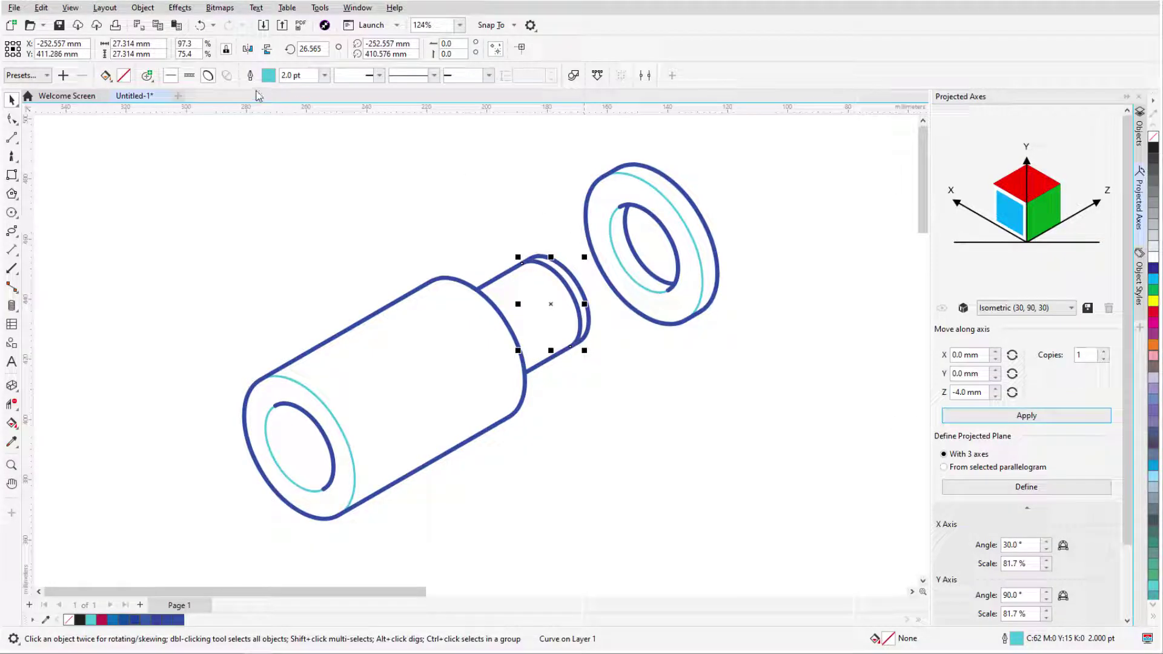
{"action": "left_click", "coordinate": [208, 76]}
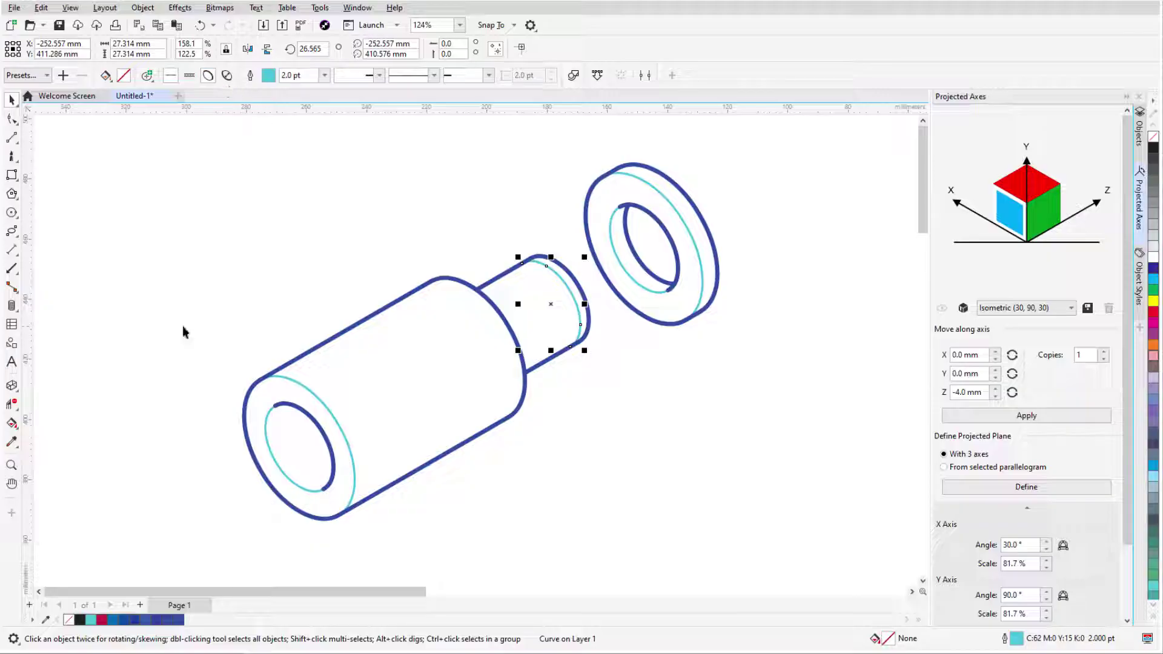
- Erase a short piece of the cyan thread curve
{"action": "left_click", "coordinate": [11, 404]}
{"action": "left_click", "coordinate": [51, 418]}
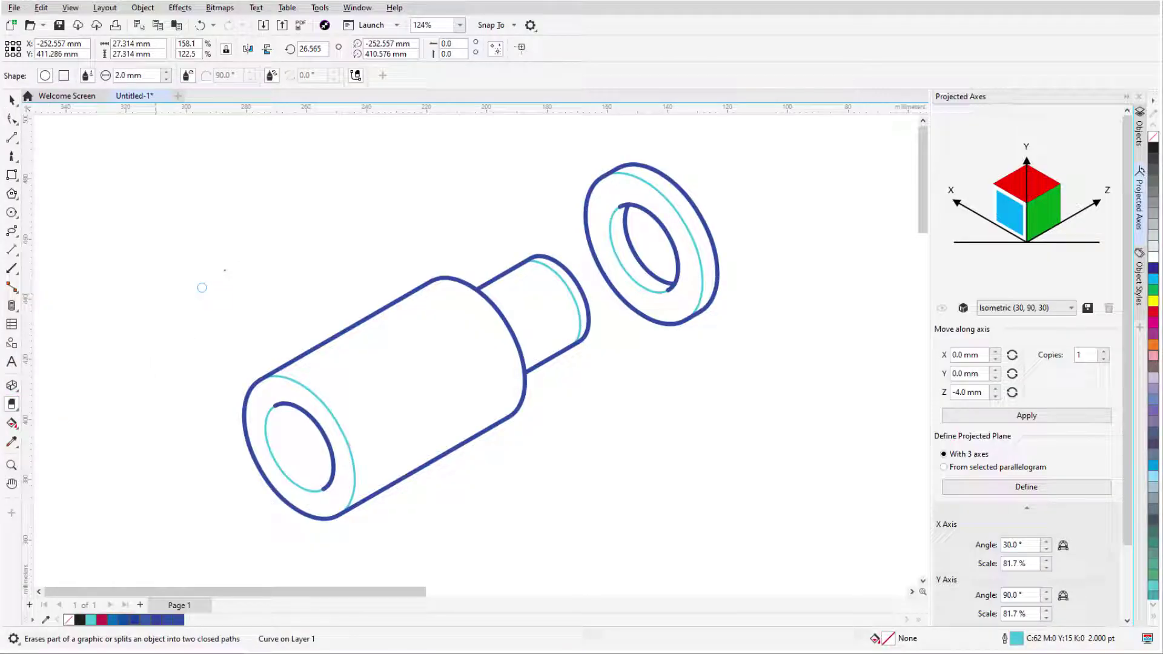
{"action": "left_click", "coordinate": [554, 274]}
{"action": "key", "text": "space"}
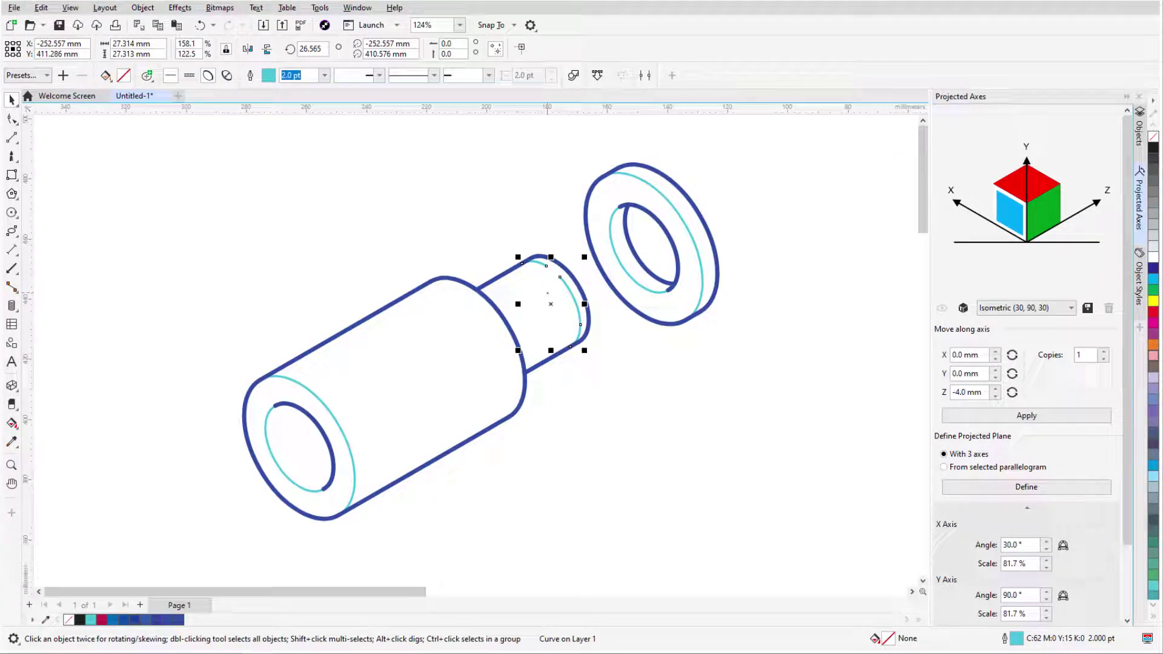
- Add five more thread lines spaced 4 mm apart along the pin
{"action": "left_click", "coordinate": [1063, 422]}
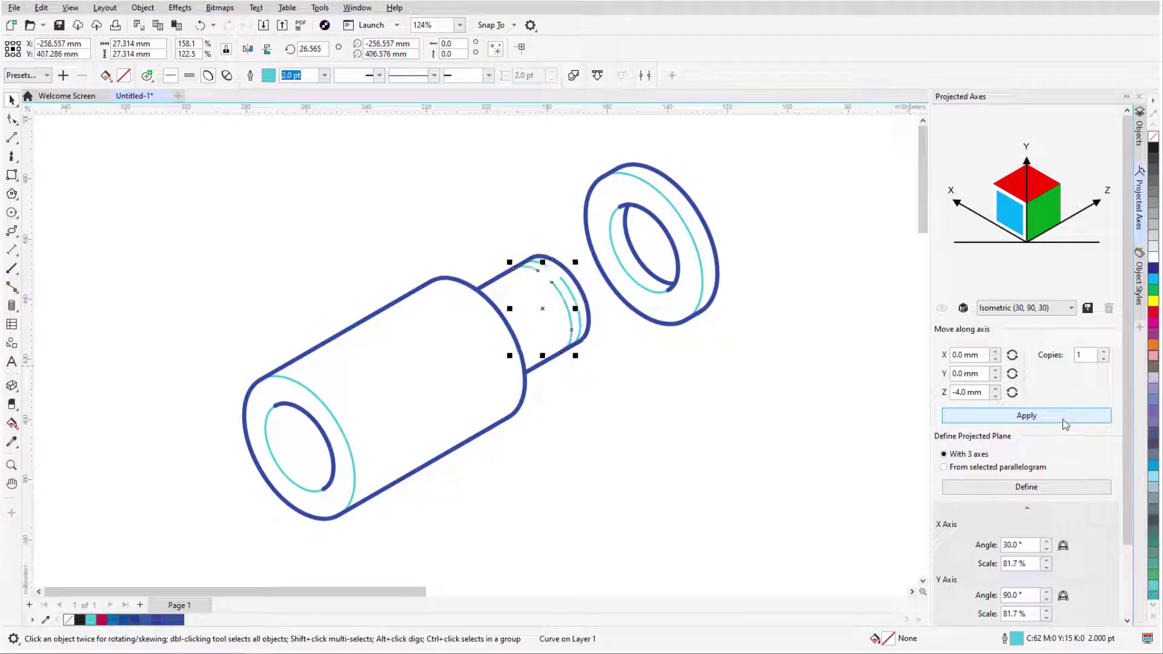
{"action": "left_click", "coordinate": [1065, 422]}
{"action": "left_click", "coordinate": [1065, 422]}
{"action": "left_click", "coordinate": [1064, 422]}
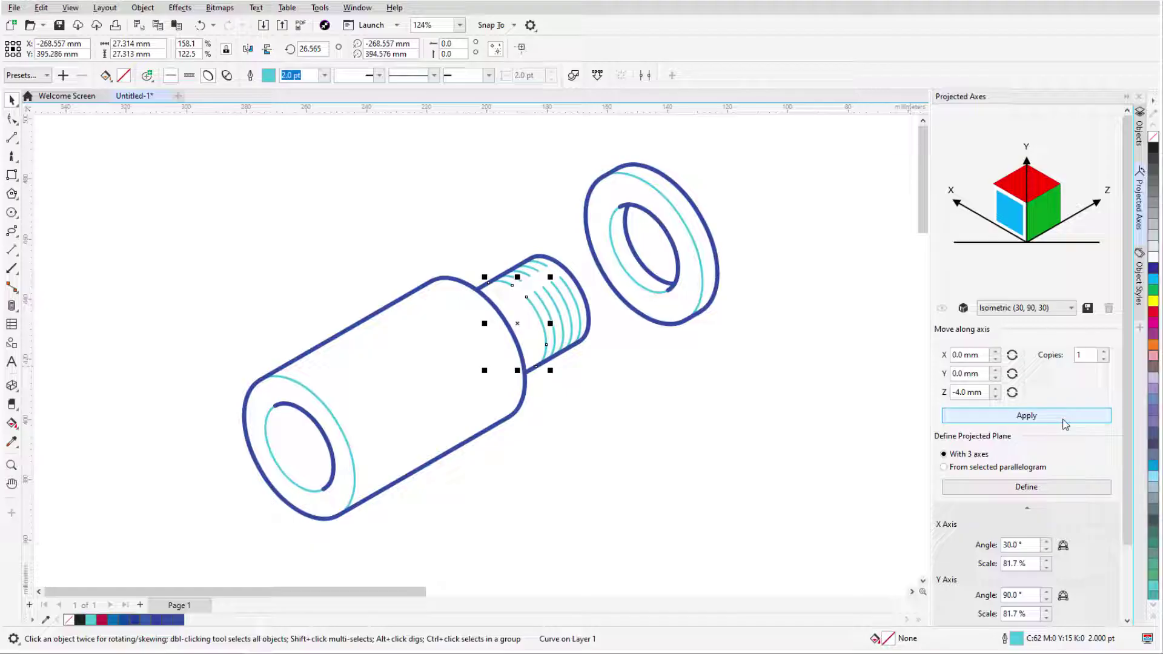
{"action": "left_click", "coordinate": [1064, 422]}
{"action": "left_click", "coordinate": [744, 446]}
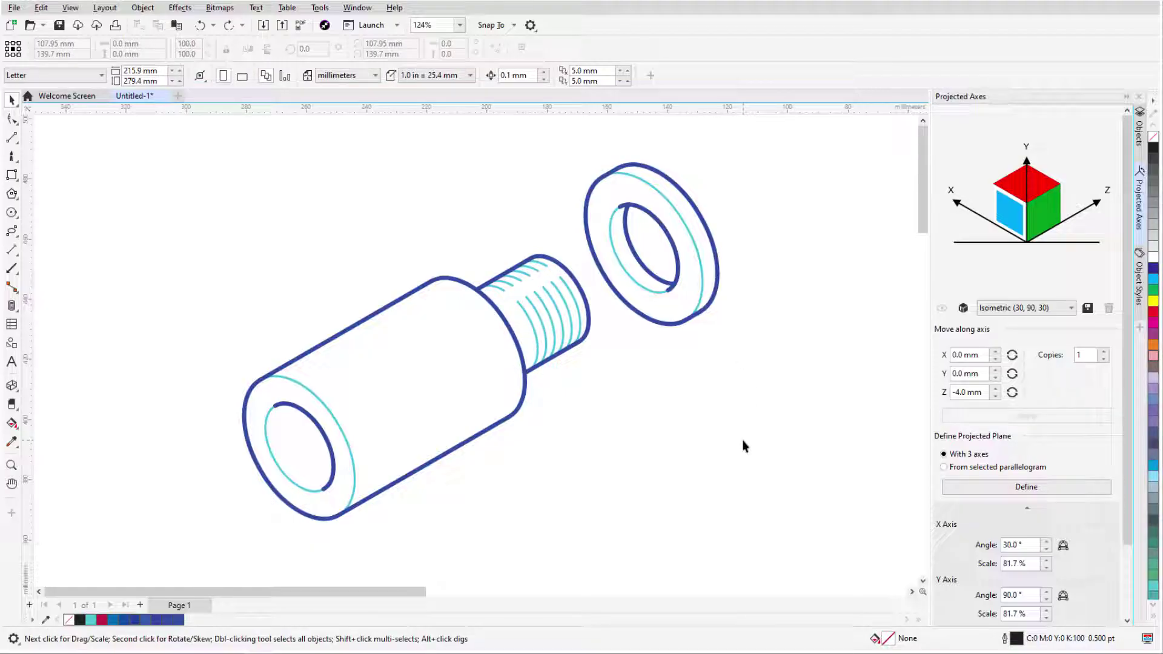